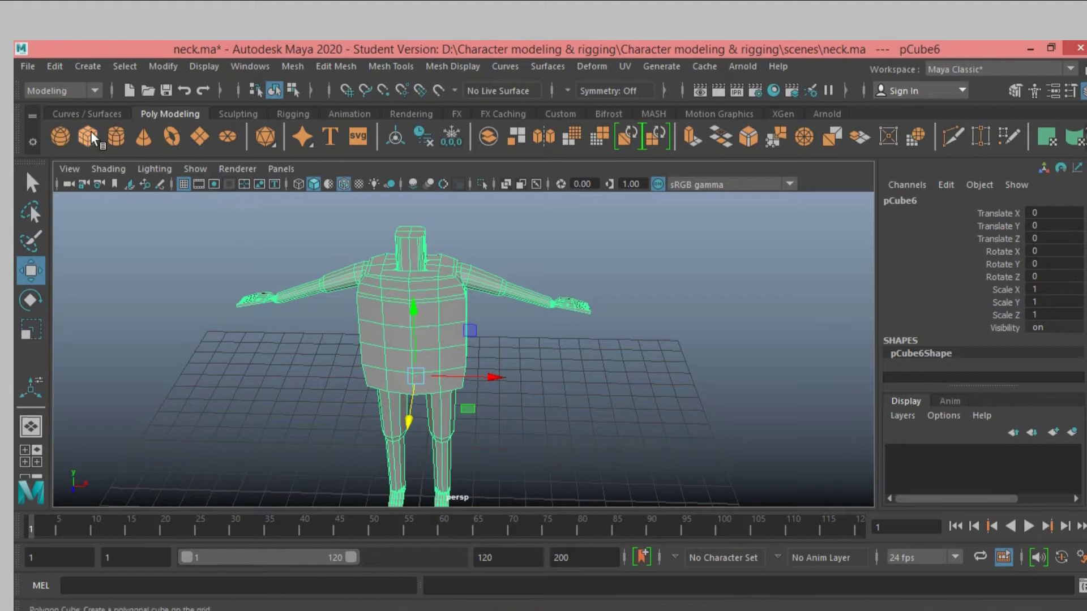
# - Add a polygon cube and raise it onto the neck at Translate Y 11.314, framed in front view
pyautogui.click(90, 135)
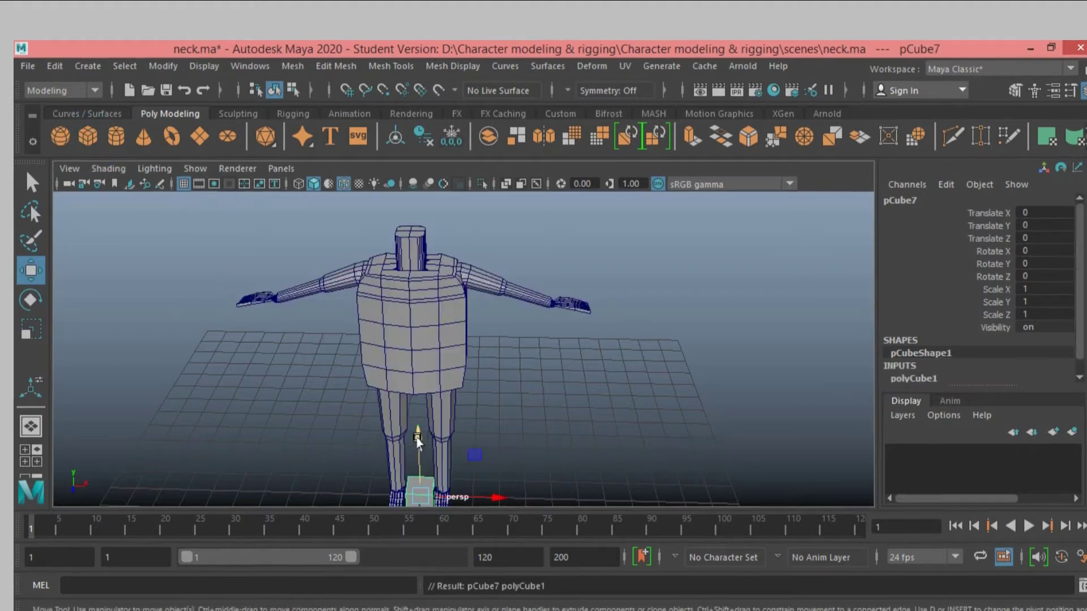
pyautogui.moveTo(417, 440); pyautogui.dragTo(415, 132)
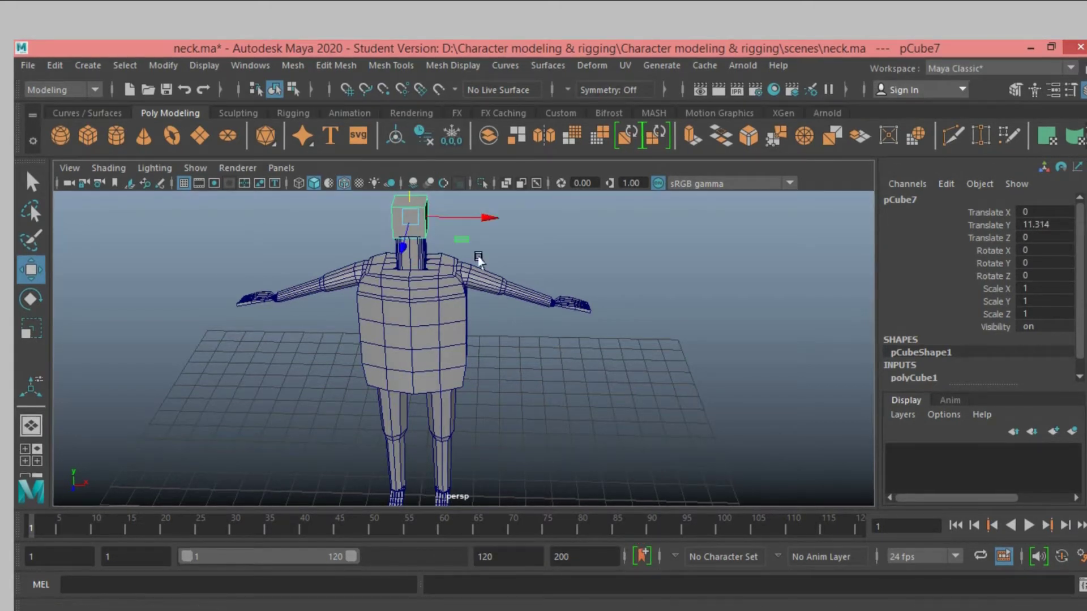
pyautogui.press('space')
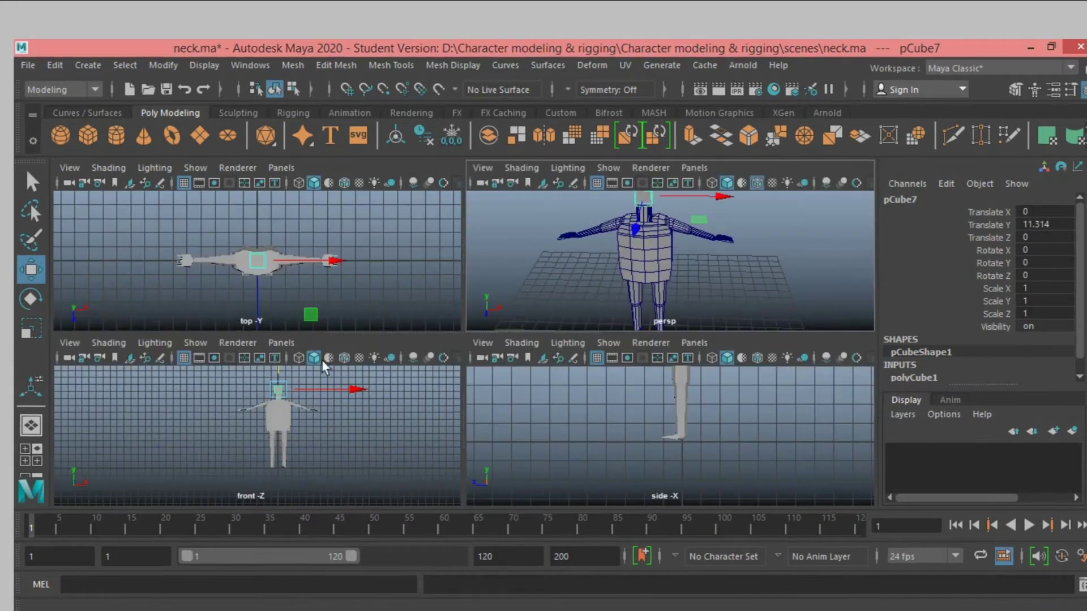
pyautogui.press('space')
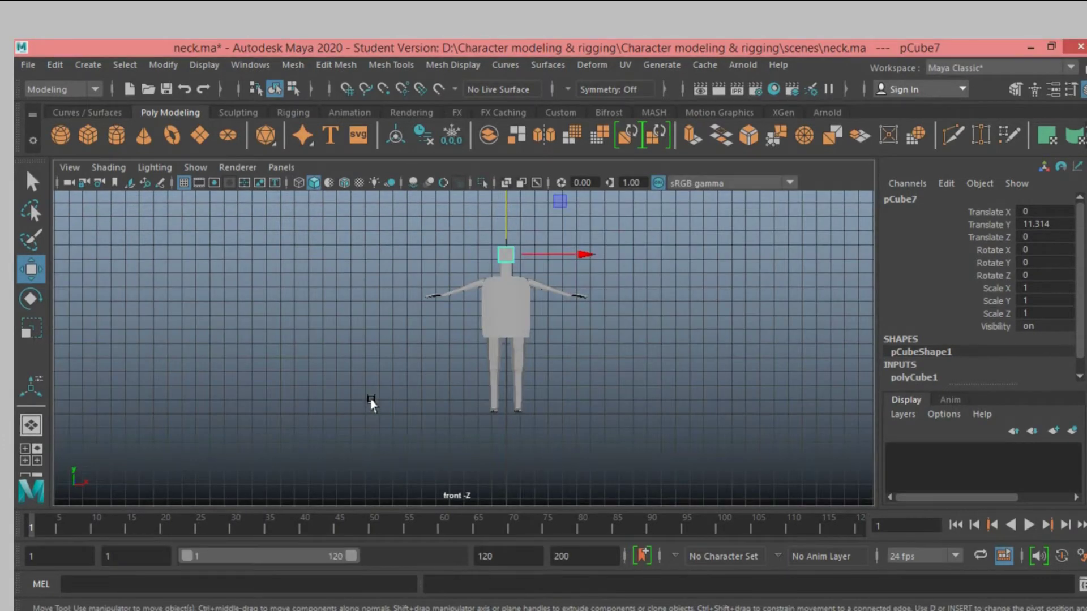
pyautogui.press('f')
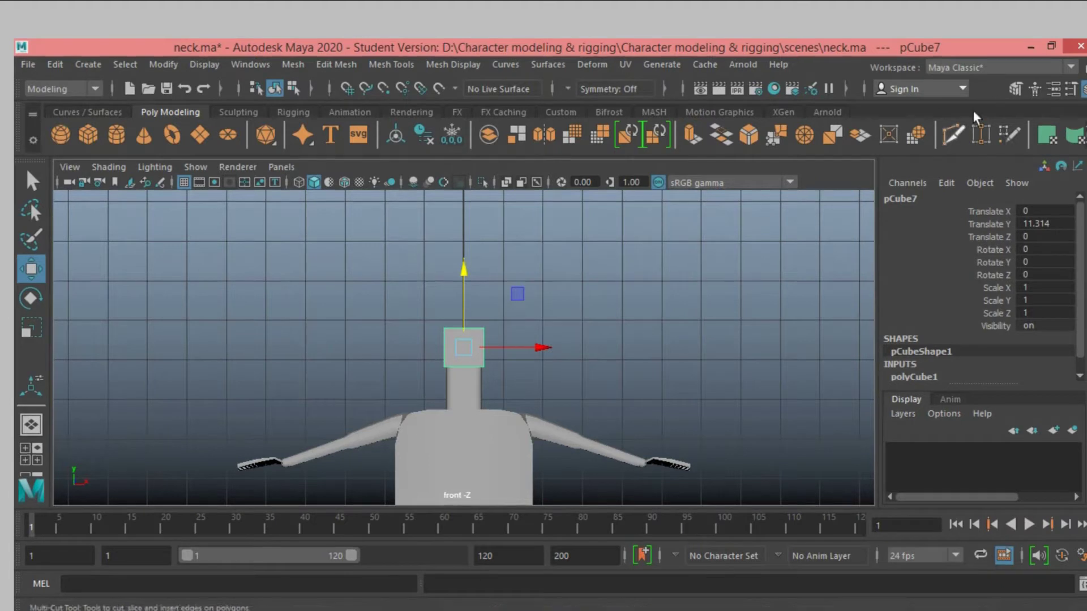
# - In vertex mode, pull the cube's left and right side vertices outward along X
pyautogui.click(1009, 89)
pyautogui.click(943, 219)
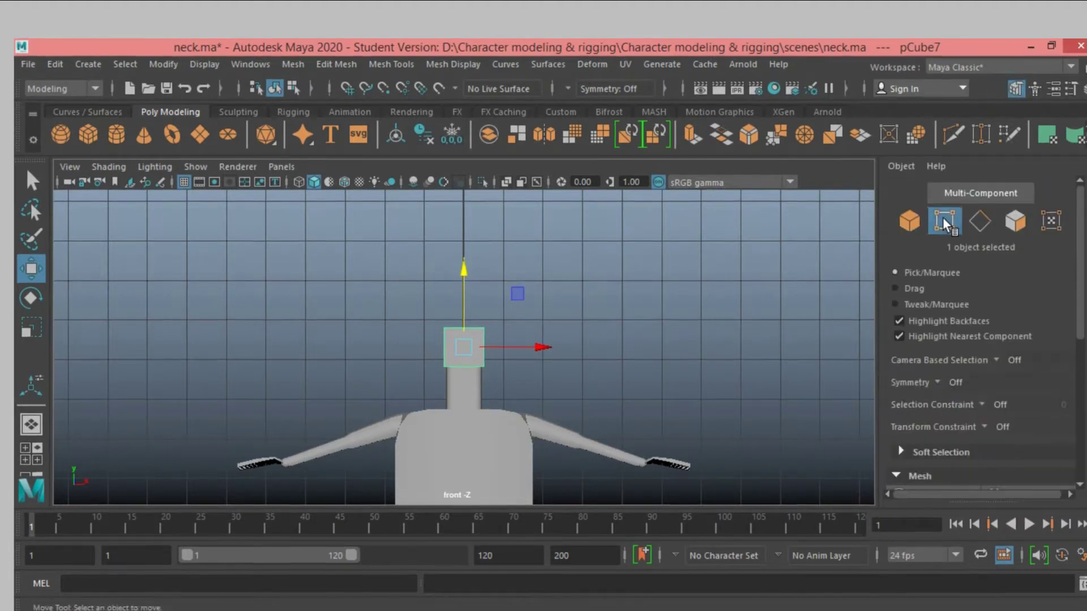
pyautogui.moveTo(473, 297); pyautogui.dragTo(501, 384)
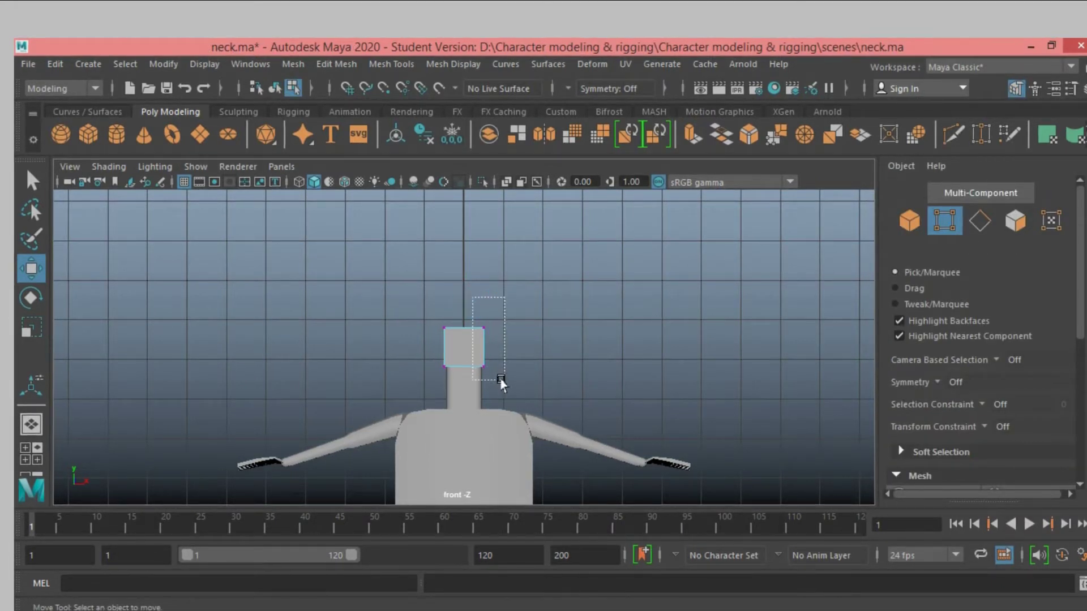
pyautogui.moveTo(561, 348); pyautogui.dragTo(574, 351)
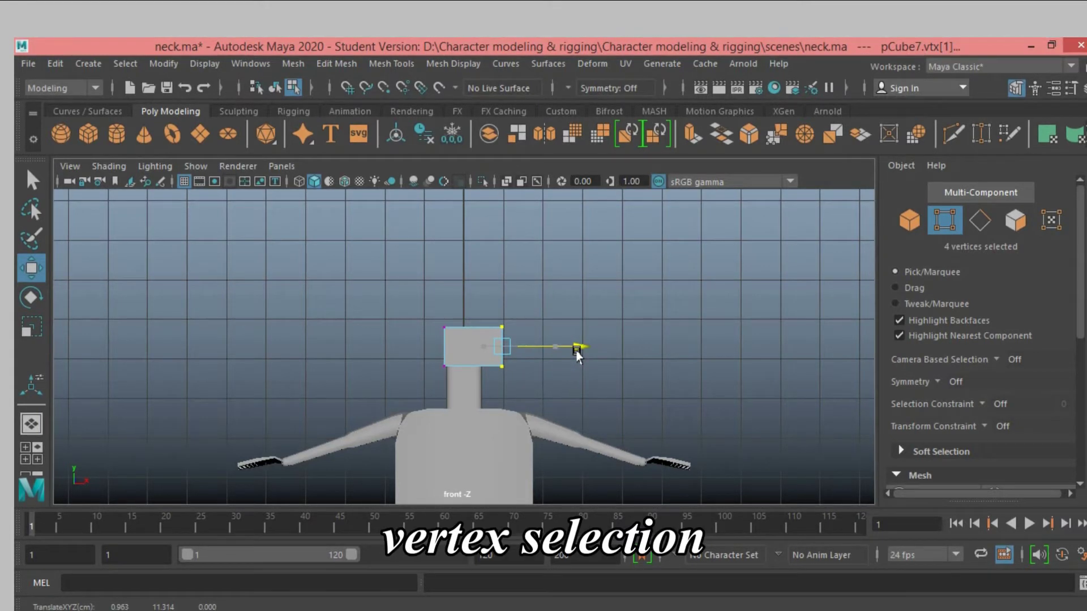
pyautogui.moveTo(576, 351); pyautogui.dragTo(579, 352)
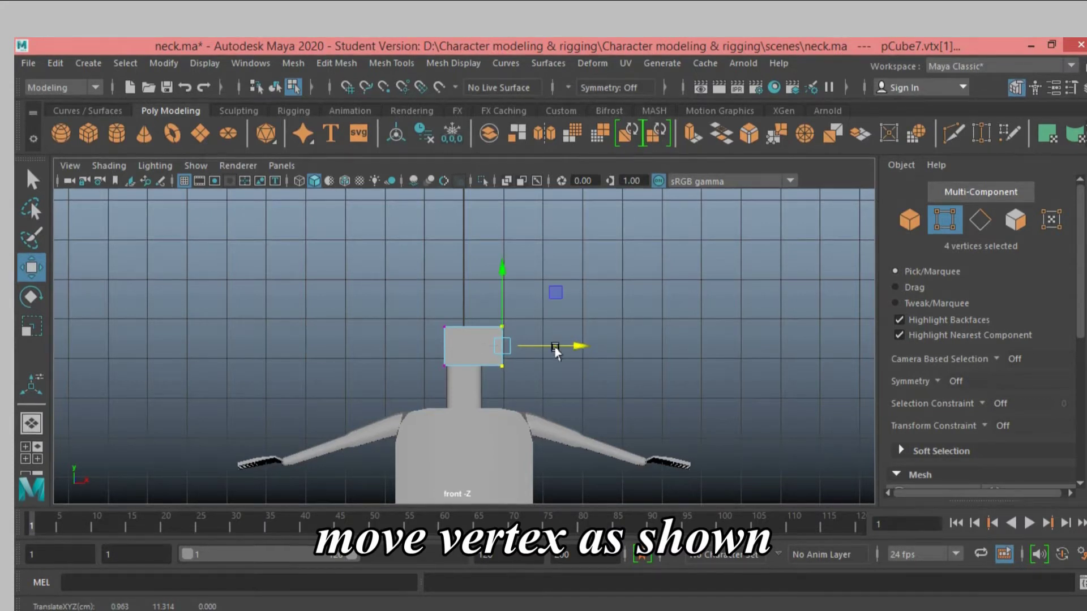
pyautogui.moveTo(414, 309); pyautogui.dragTo(453, 376)
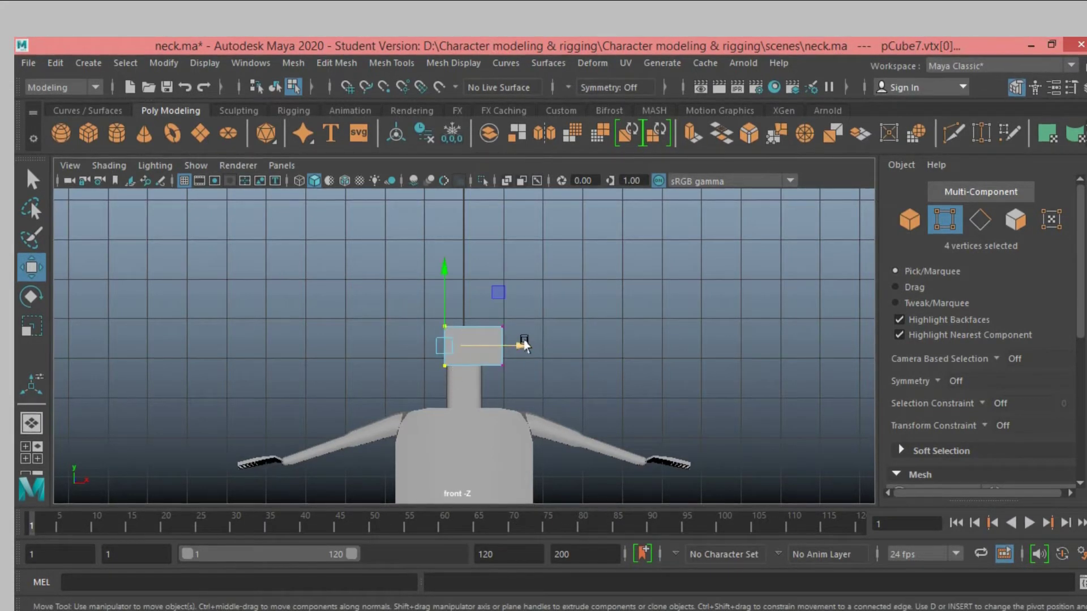
pyautogui.moveTo(523, 344); pyautogui.dragTo(503, 348)
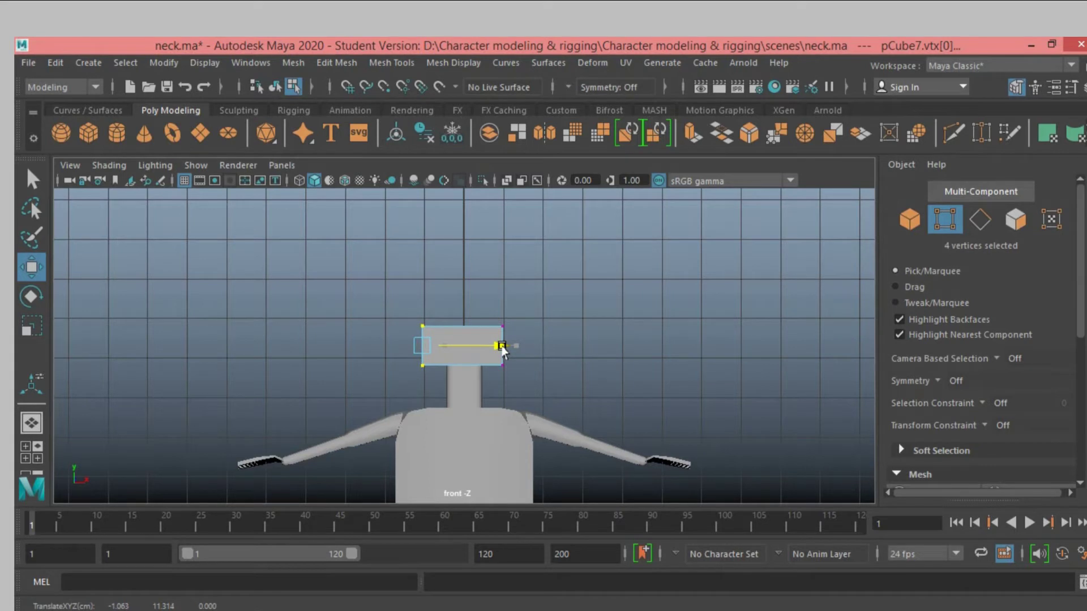
pyautogui.moveTo(488, 311)
pyautogui.mouseDown()
pyautogui.moveTo(510, 376)
pyautogui.moveTo(543, 349)
pyautogui.mouseUp()
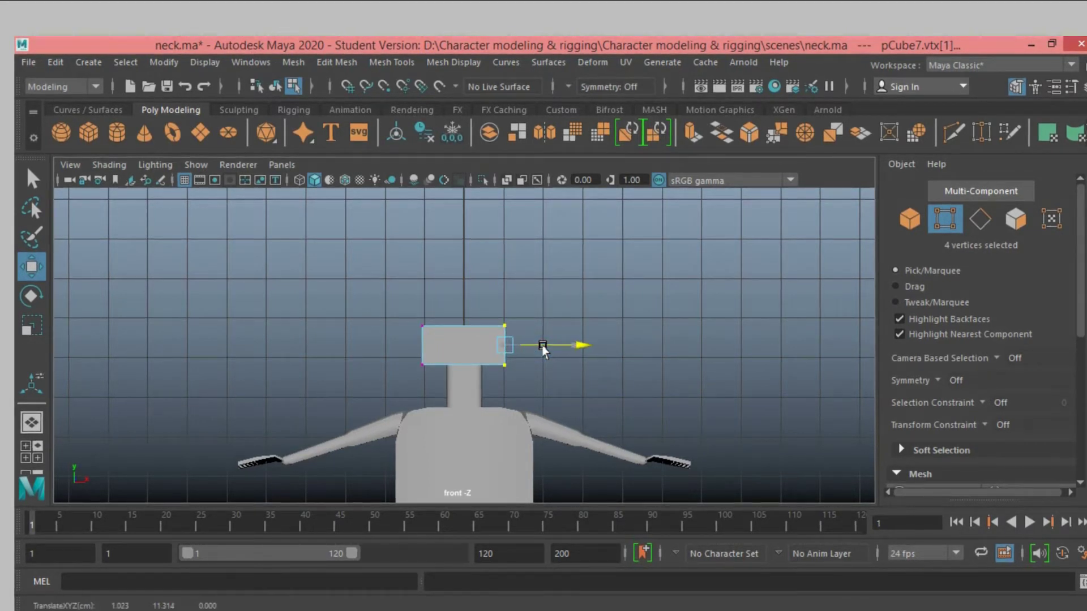
# - Check the widened head in perspective, then bring both sides slightly back inward
pyautogui.press('space')
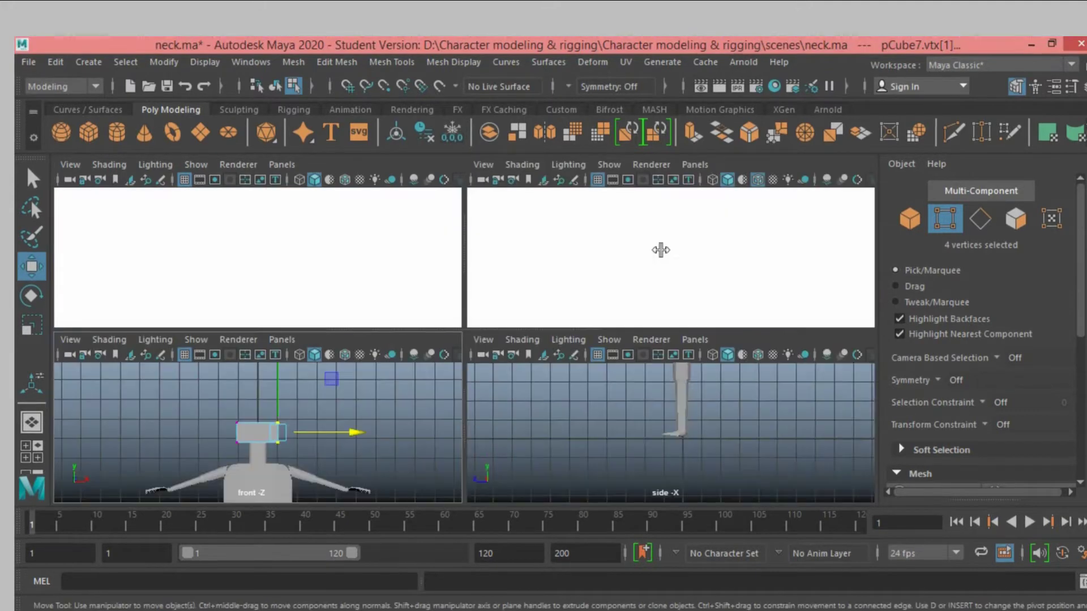
pyautogui.press('space')
pyautogui.scroll(-3, 640, 313)
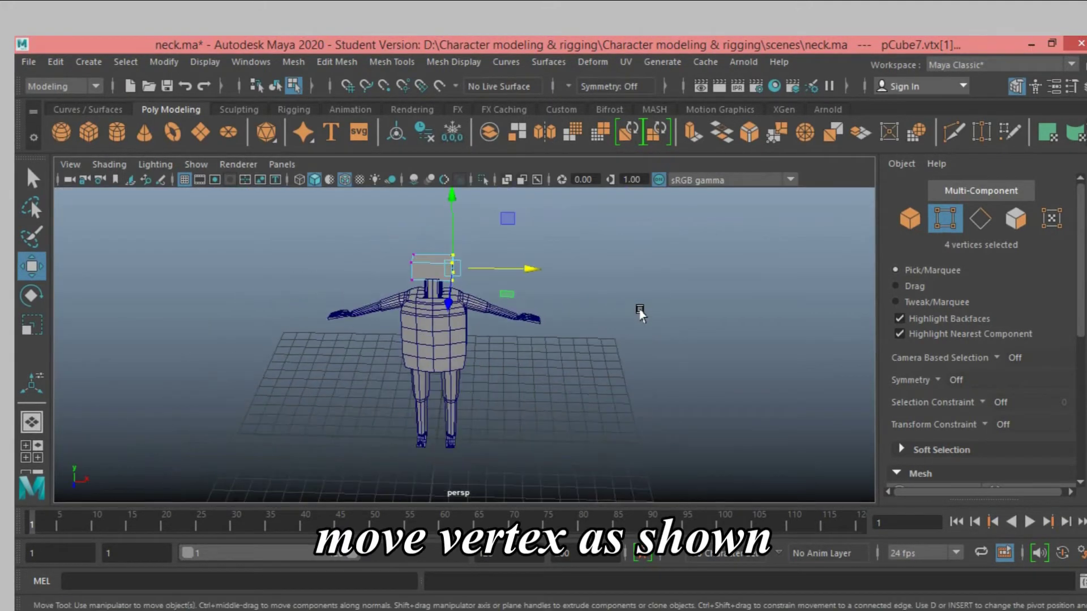
pyautogui.moveTo(639, 313)
pyautogui.keyDown('alt'); pyautogui.mouseDown()
pyautogui.moveTo(582, 334)
pyautogui.moveTo(361, 293)
pyautogui.moveTo(667, 305)
pyautogui.moveTo(656, 308)
pyautogui.mouseUp(); pyautogui.keyUp('alt')
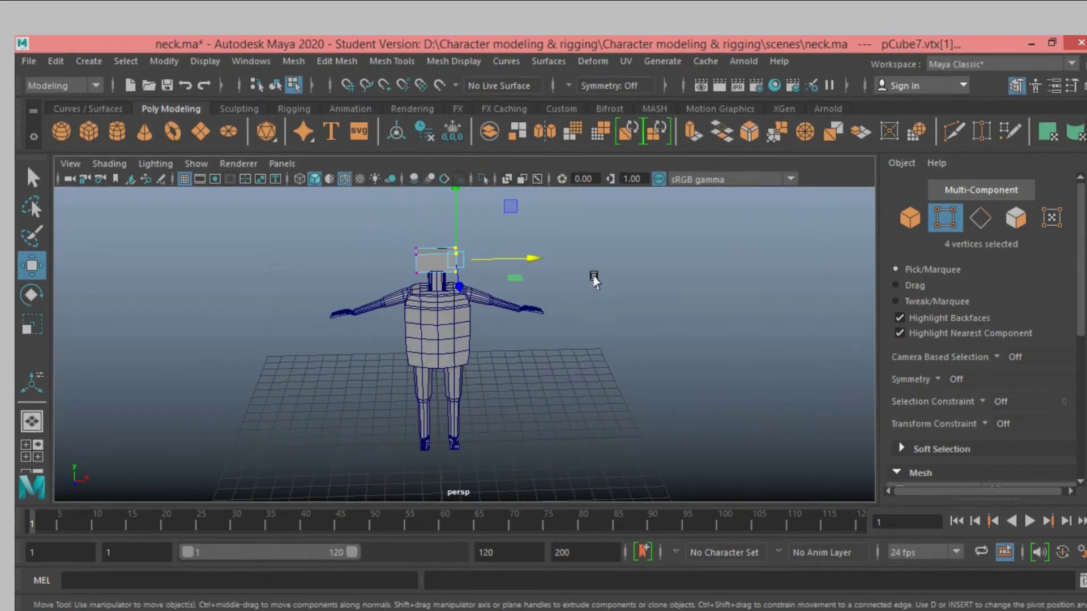
pyautogui.press('space')
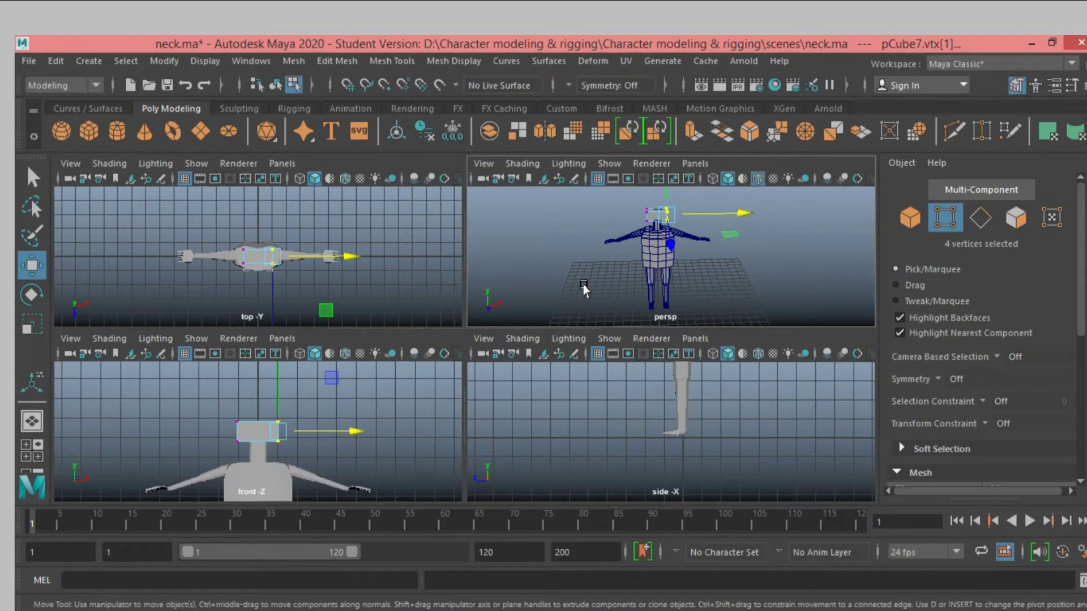
pyautogui.press('space')
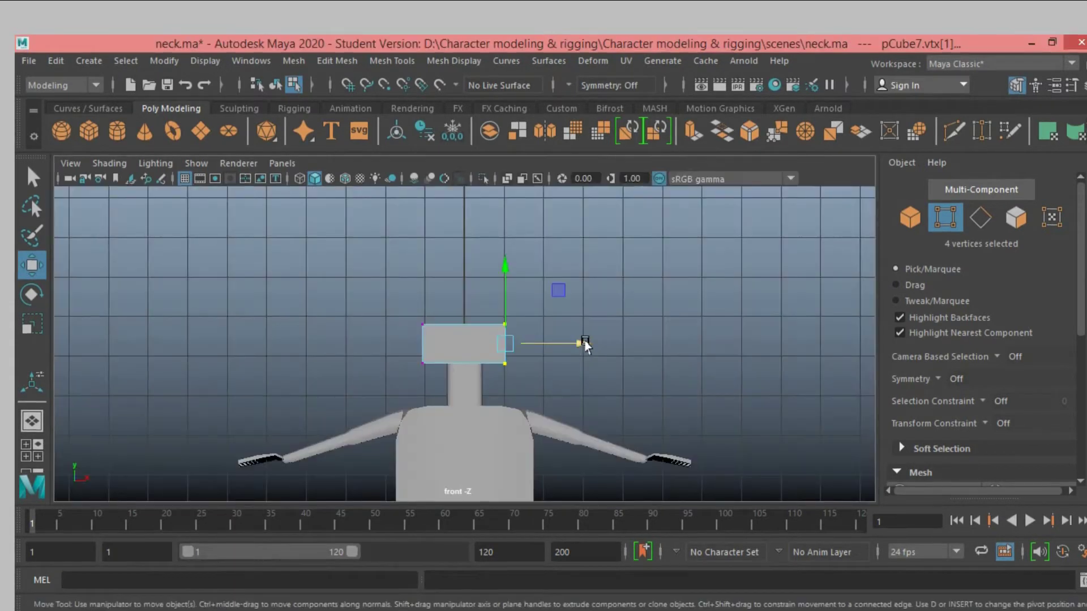
pyautogui.moveTo(586, 345); pyautogui.dragTo(581, 344)
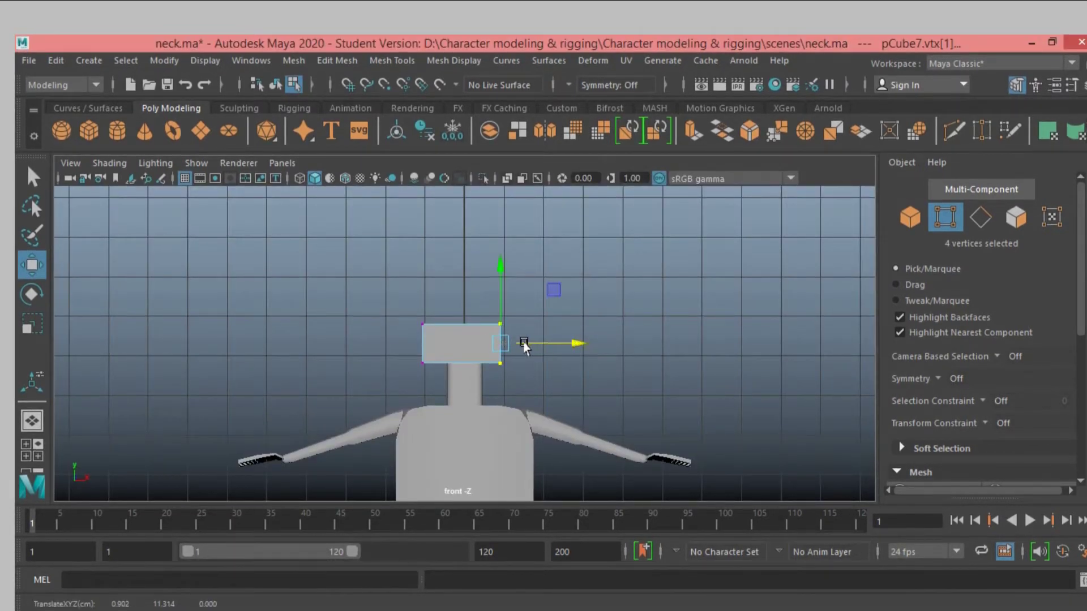
pyautogui.moveTo(387, 300); pyautogui.dragTo(436, 390)
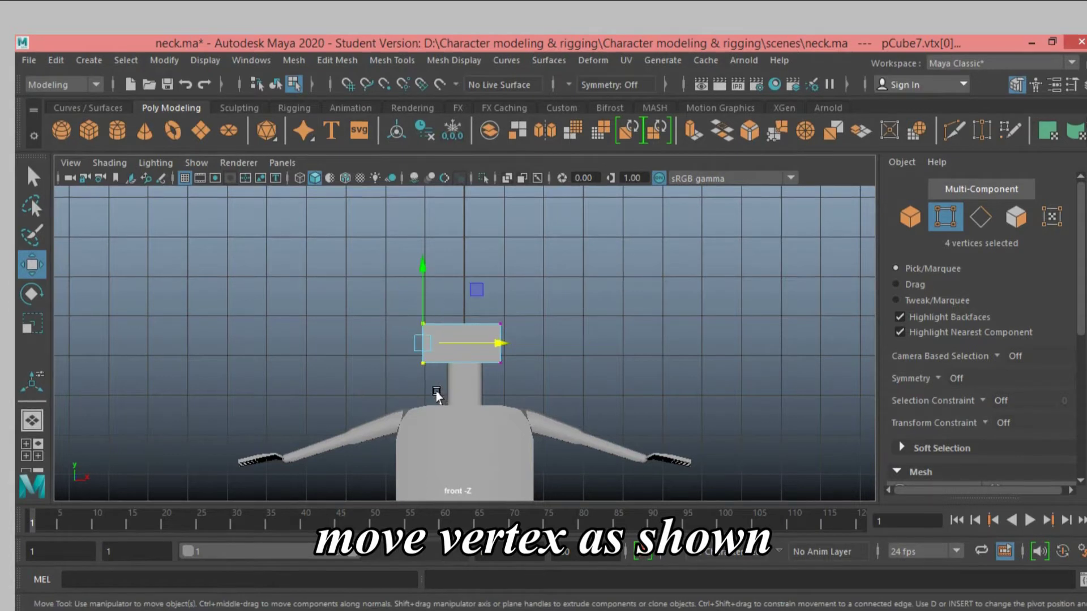
pyautogui.moveTo(502, 344); pyautogui.dragTo(507, 344)
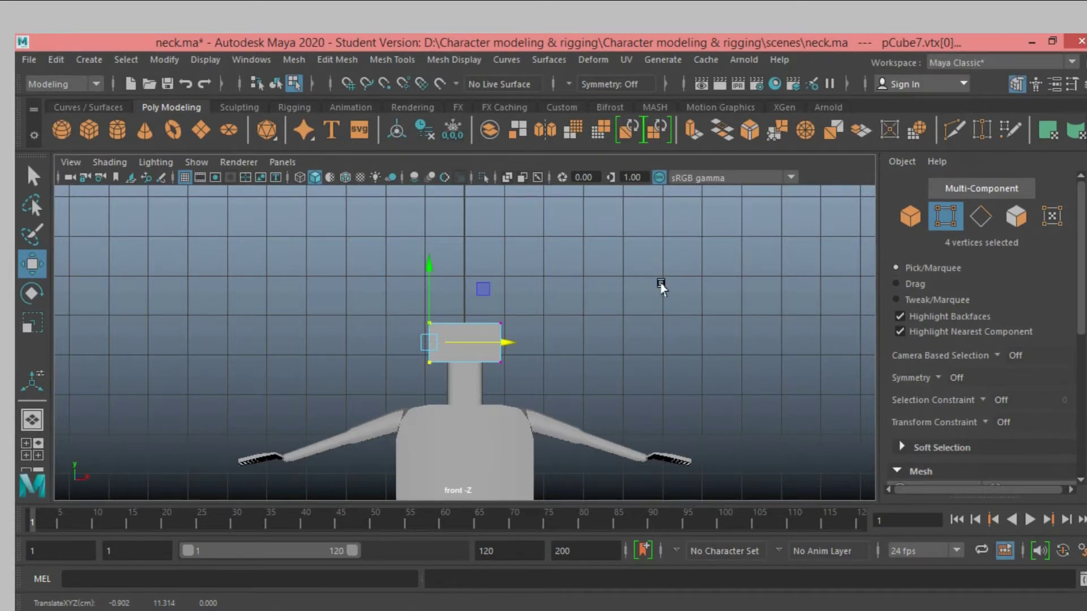
pyautogui.press('space')
pyautogui.press('space')
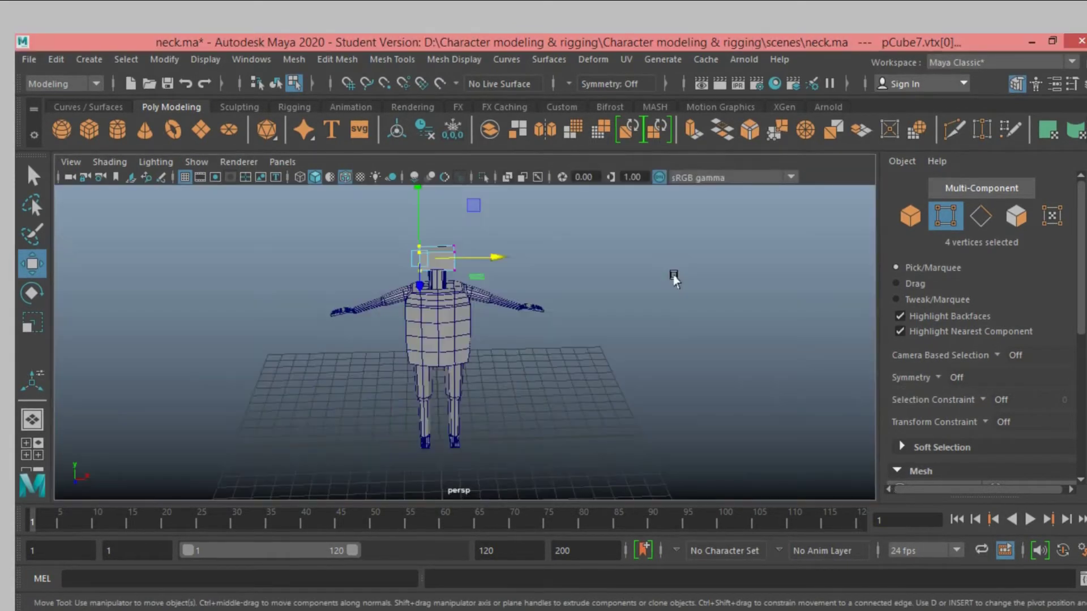
# - Widen the head cube by sliding one side's vertices outward along X
pyautogui.click(910, 215)
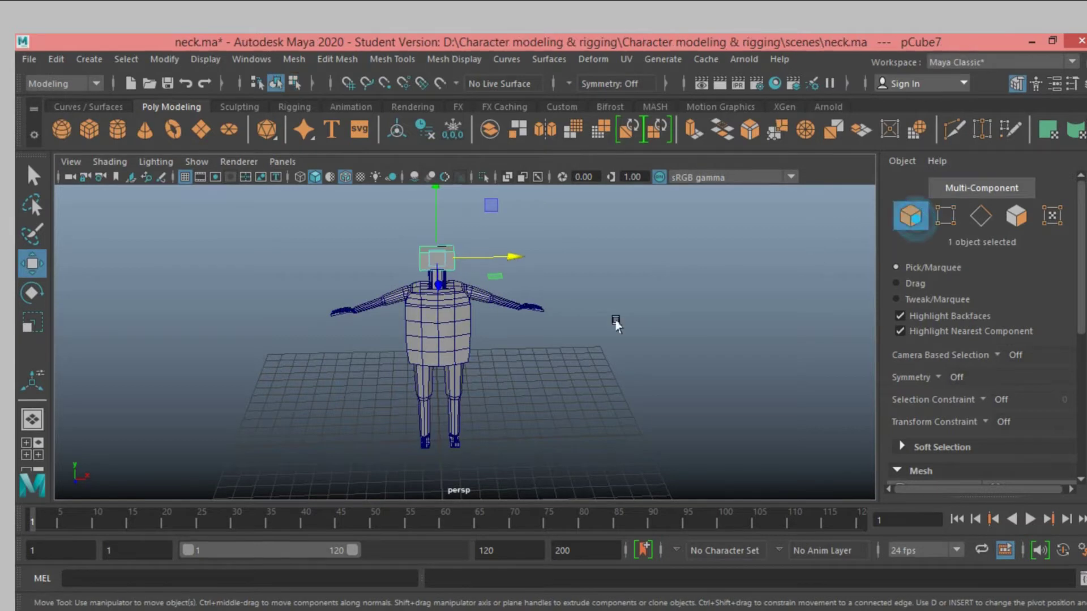
pyautogui.press('f')
pyautogui.scroll(-2, 626, 376)
pyautogui.scroll(-2, 625, 375)
pyautogui.scroll(-2, 625, 375)
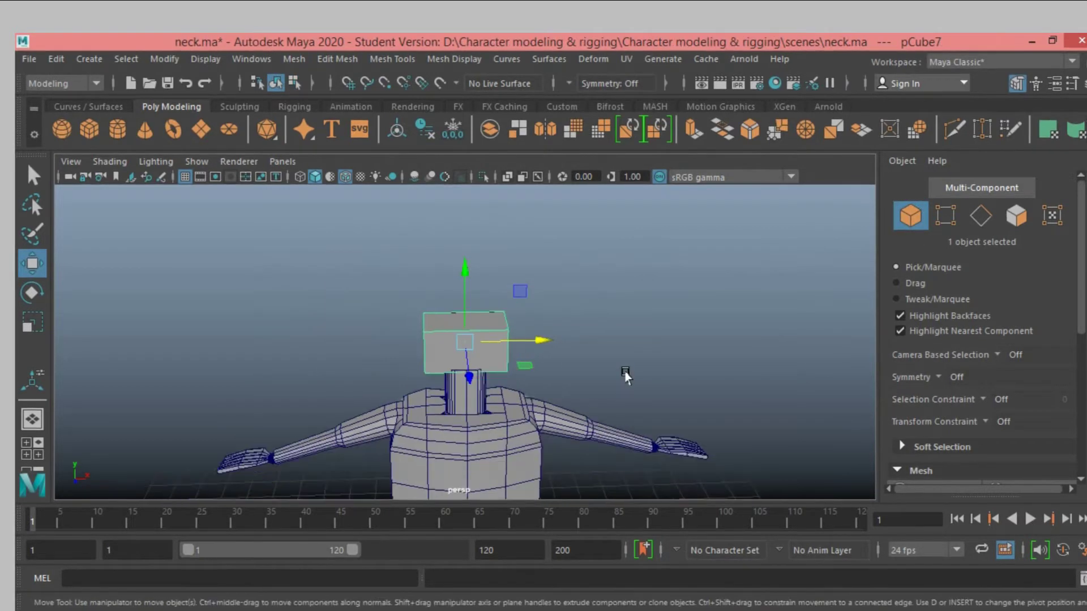
pyautogui.moveTo(626, 375)
pyautogui.keyDown('alt'); pyautogui.mouseDown()
pyautogui.moveTo(655, 368)
pyautogui.moveTo(278, 355)
pyautogui.moveTo(594, 359)
pyautogui.moveTo(469, 369)
pyautogui.mouseUp(); pyautogui.keyUp('alt')
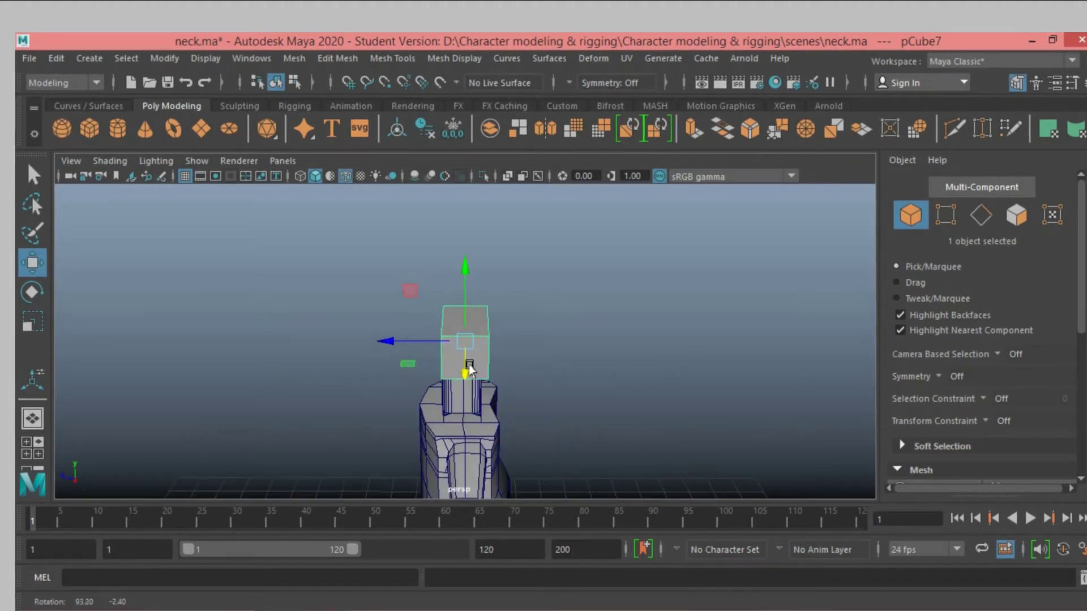
pyautogui.click(936, 221)
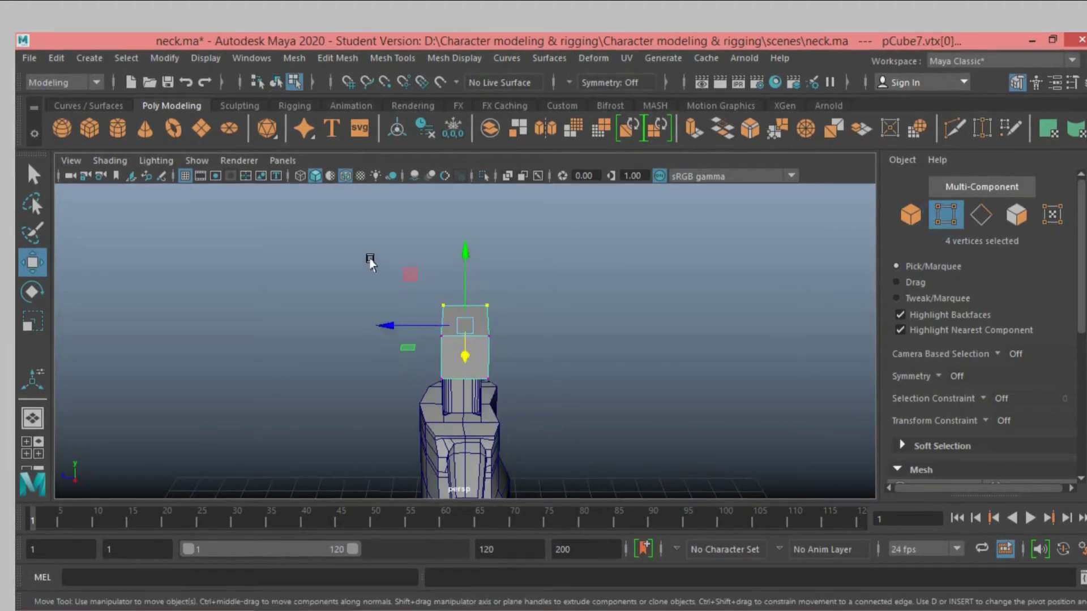
pyautogui.moveTo(407, 373); pyautogui.dragTo(449, 396)
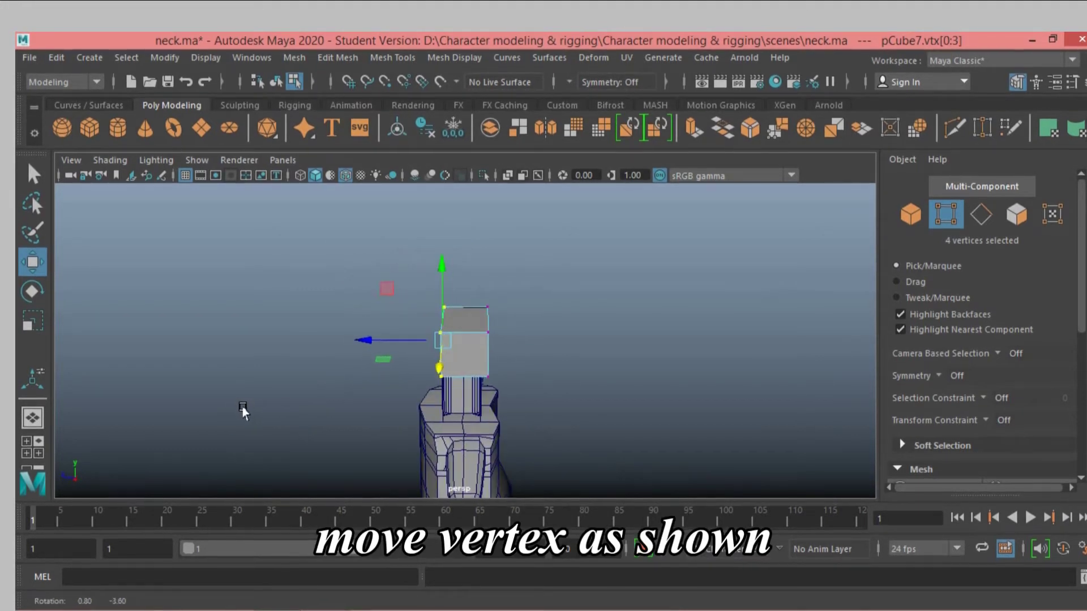
pyautogui.moveTo(349, 353); pyautogui.dragTo(334, 346)
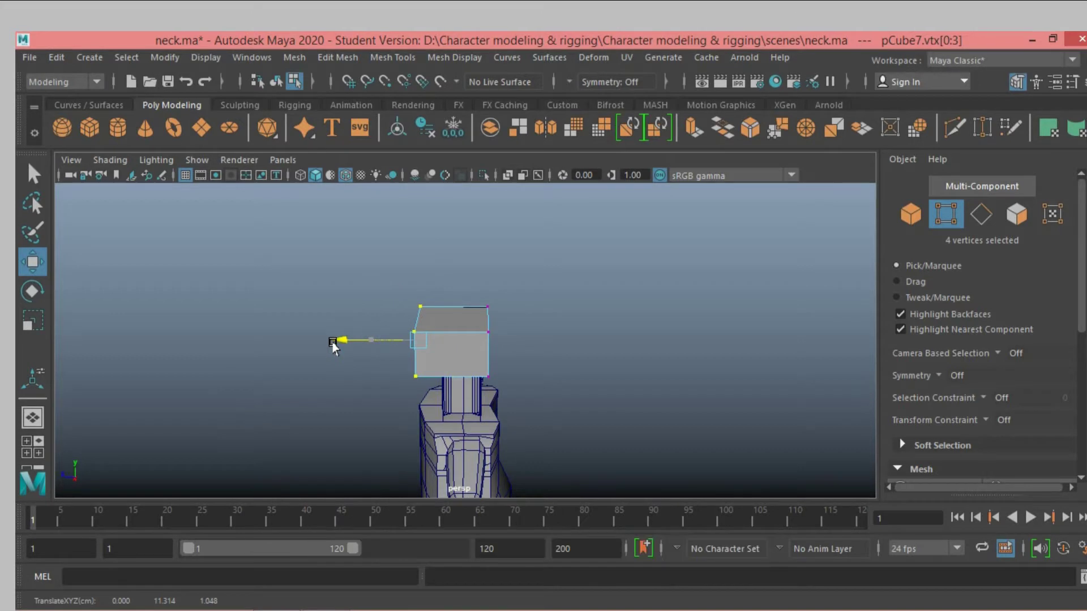
# - Raise the cube's top vertices along Y to make the head taller
pyautogui.keyDown('alt'); pyautogui.moveTo(232, 393); pyautogui.dragTo(236, 375); pyautogui.keyUp('alt')
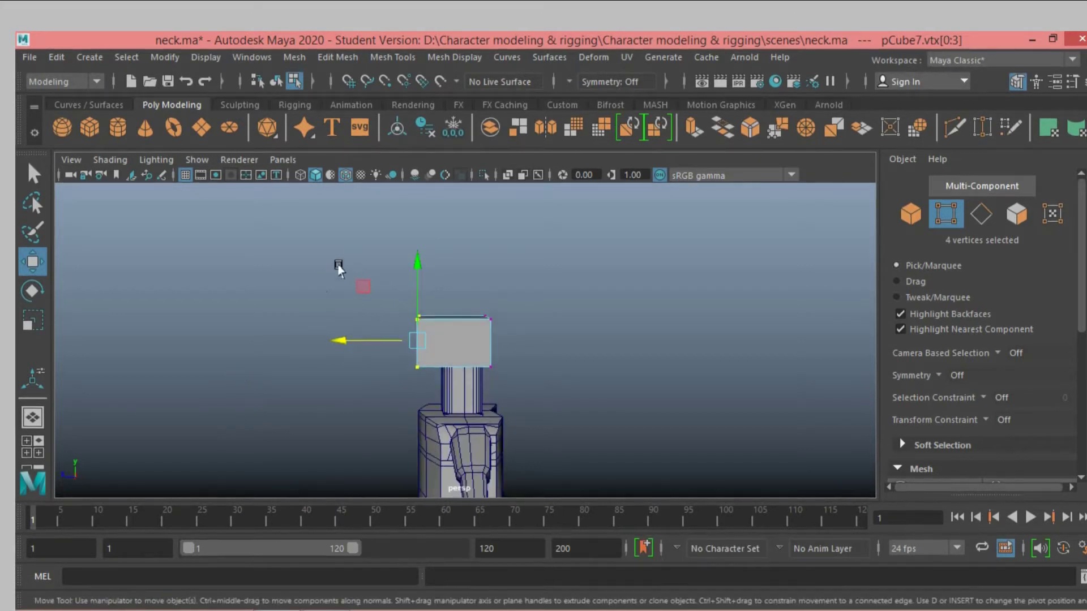
pyautogui.moveTo(350, 248); pyautogui.dragTo(508, 342)
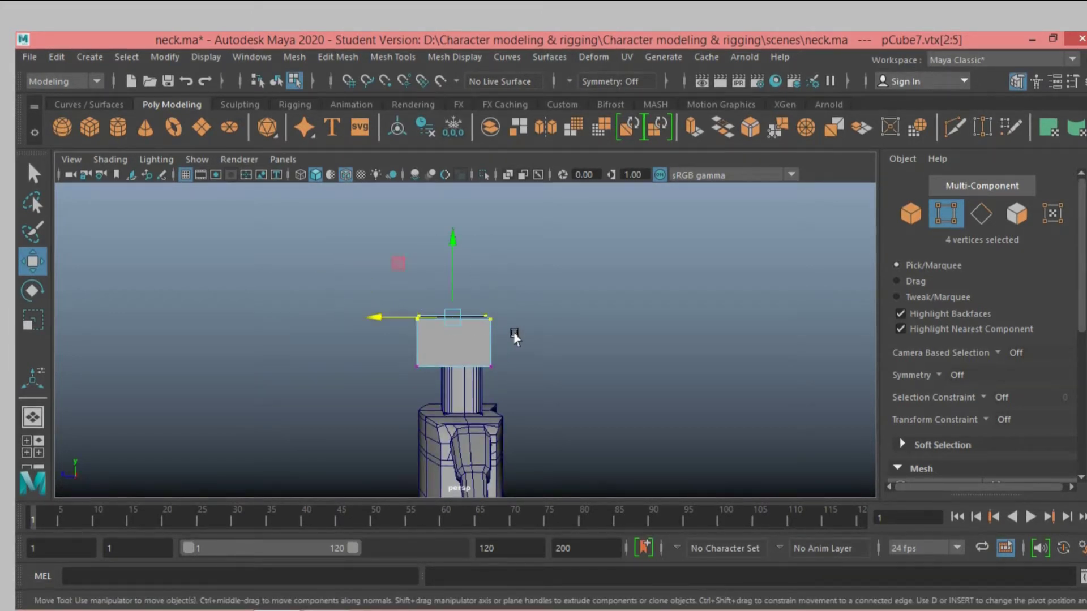
pyautogui.keyDown('alt'); pyautogui.moveTo(581, 345); pyautogui.dragTo(716, 347); pyautogui.keyUp('alt')
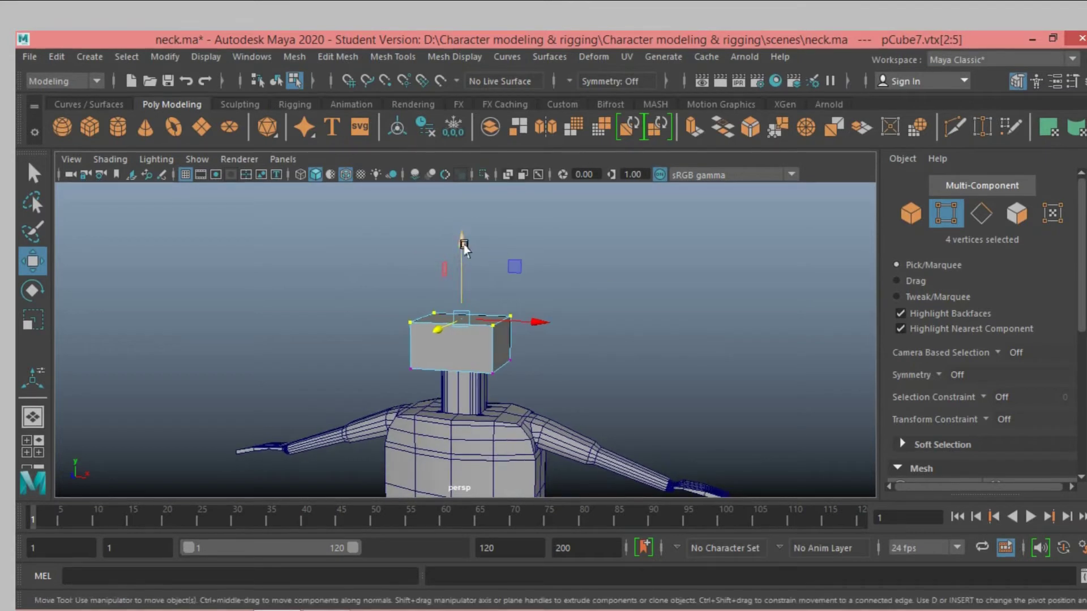
pyautogui.moveTo(460, 275)
pyautogui.mouseDown()
pyautogui.moveTo(460, 227)
pyautogui.moveTo(581, 281)
pyautogui.moveTo(543, 283)
pyautogui.moveTo(592, 280)
pyautogui.mouseUp()
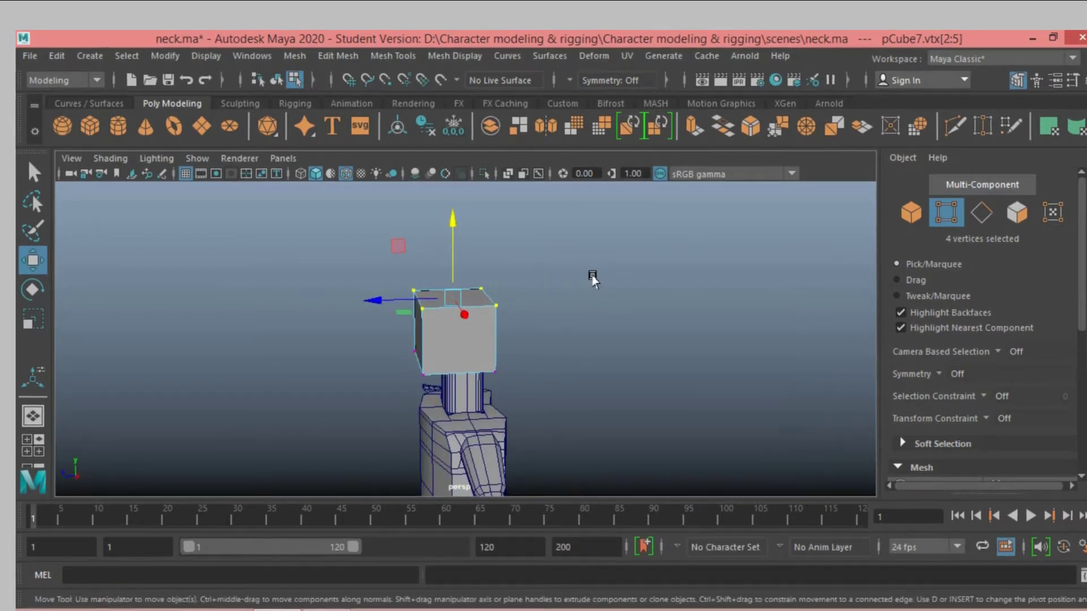
pyautogui.click(33, 171)
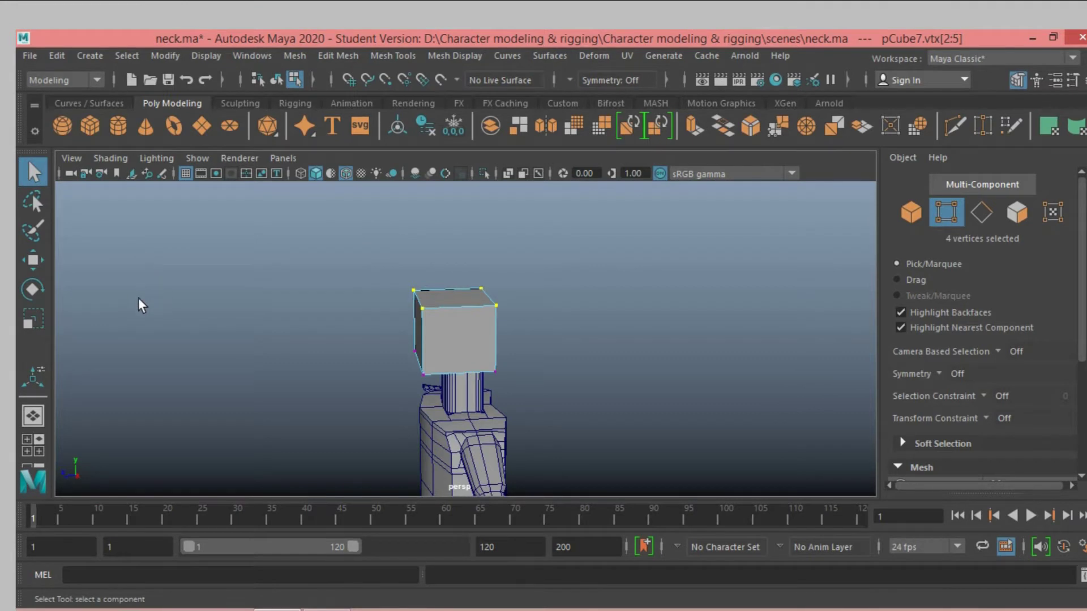
# - Insert two edge loops into the head cube, including one running horizontally around it
pyautogui.keyDown('alt'); pyautogui.moveTo(138, 297); pyautogui.dragTo(187, 303); pyautogui.keyUp('alt')
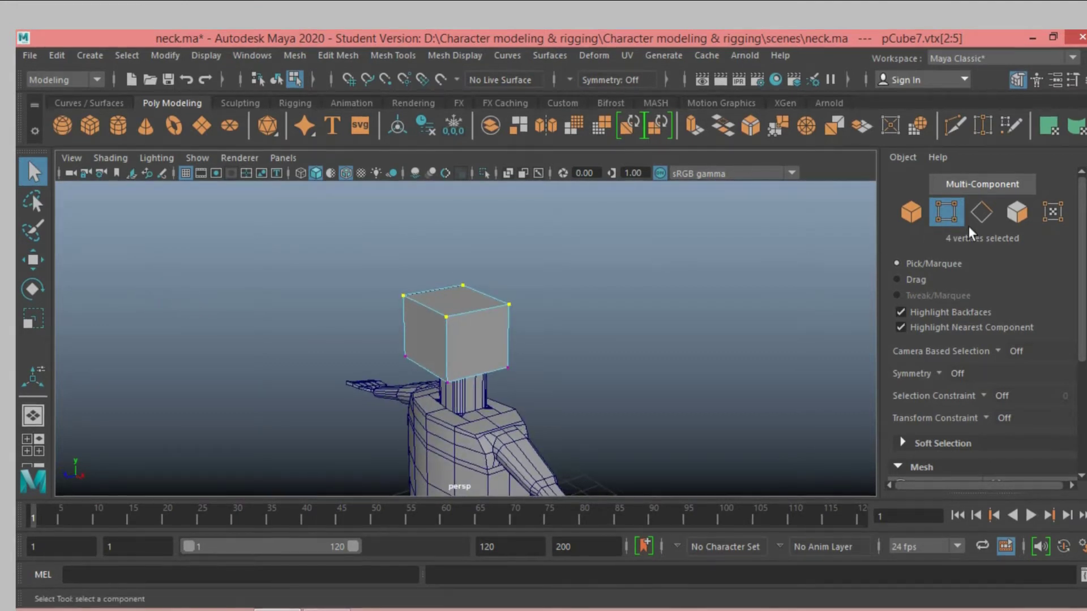
pyautogui.moveTo(642, 283)
pyautogui.keyDown('alt'); pyautogui.mouseDown()
pyautogui.moveTo(602, 274)
pyautogui.moveTo(650, 267)
pyautogui.moveTo(651, 243)
pyautogui.moveTo(621, 238)
pyautogui.moveTo(623, 217)
pyautogui.moveTo(602, 218)
pyautogui.moveTo(613, 230)
pyautogui.moveTo(606, 241)
pyautogui.mouseUp(); pyautogui.keyUp('alt')
pyautogui.click(908, 212)
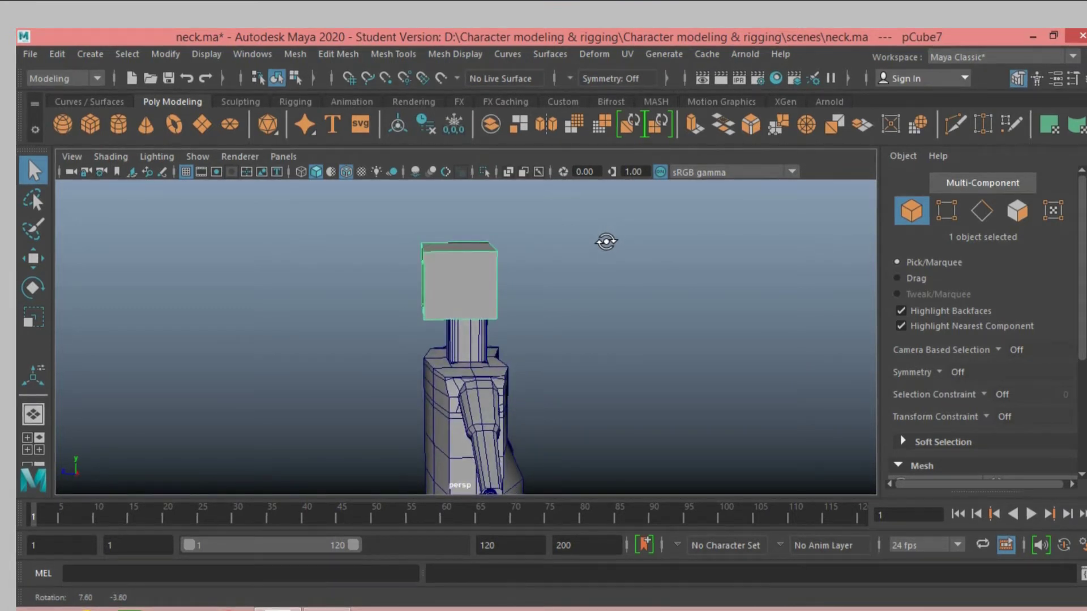
pyautogui.click(396, 53)
pyautogui.click(454, 175)
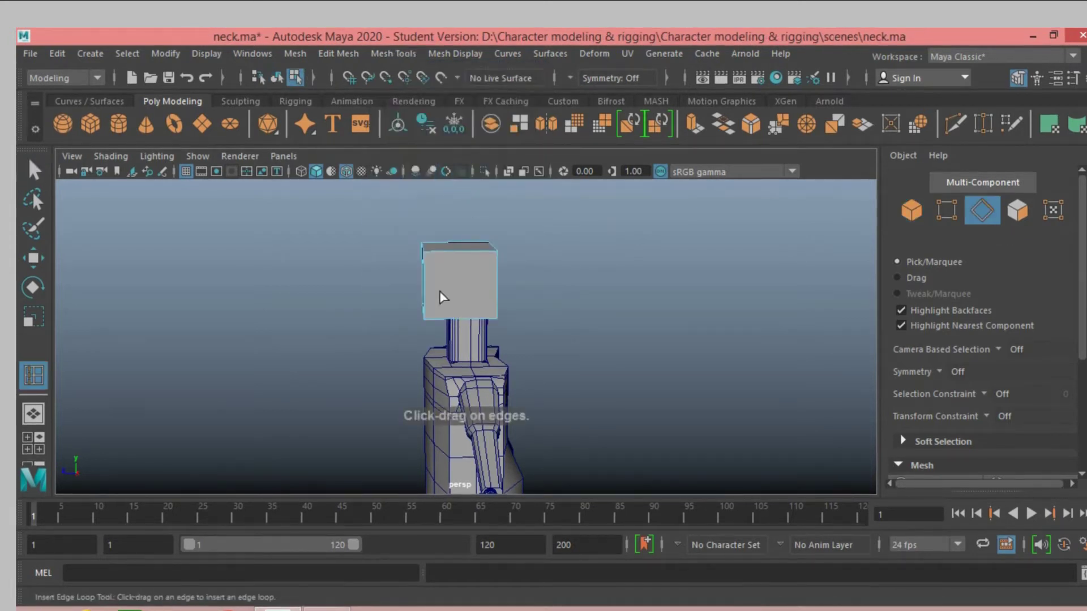
pyautogui.click(440, 251)
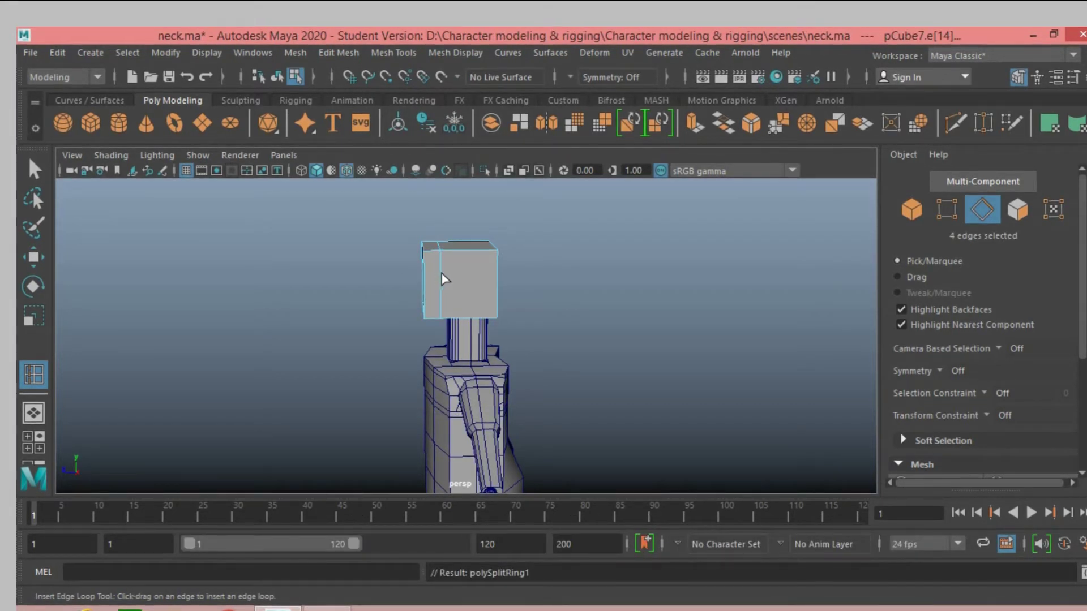
pyautogui.keyDown('alt'); pyautogui.moveTo(460, 307); pyautogui.dragTo(442, 318); pyautogui.keyUp('alt')
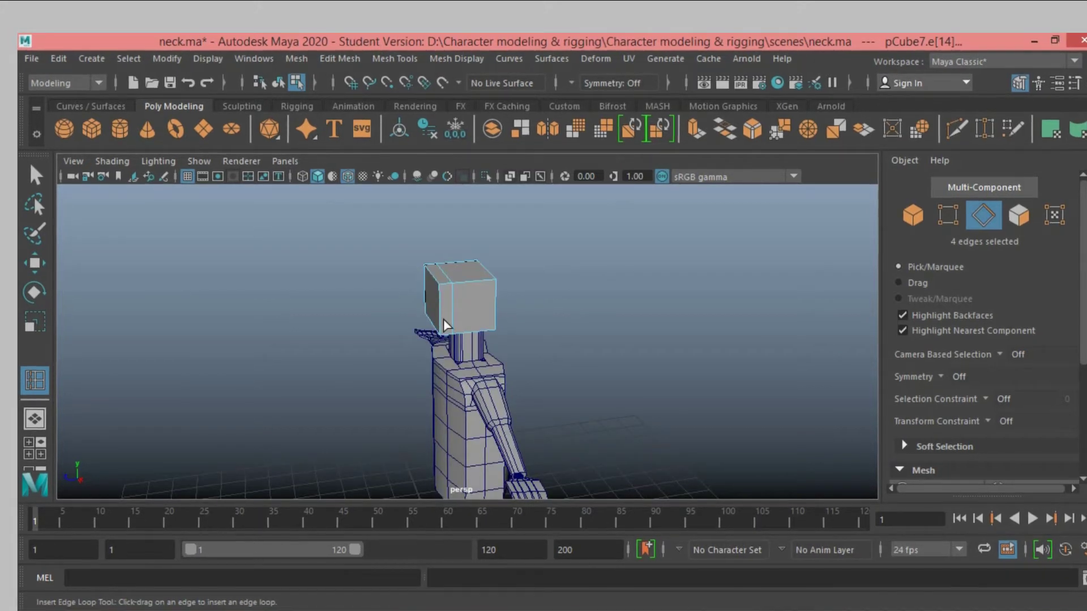
pyautogui.click(440, 322)
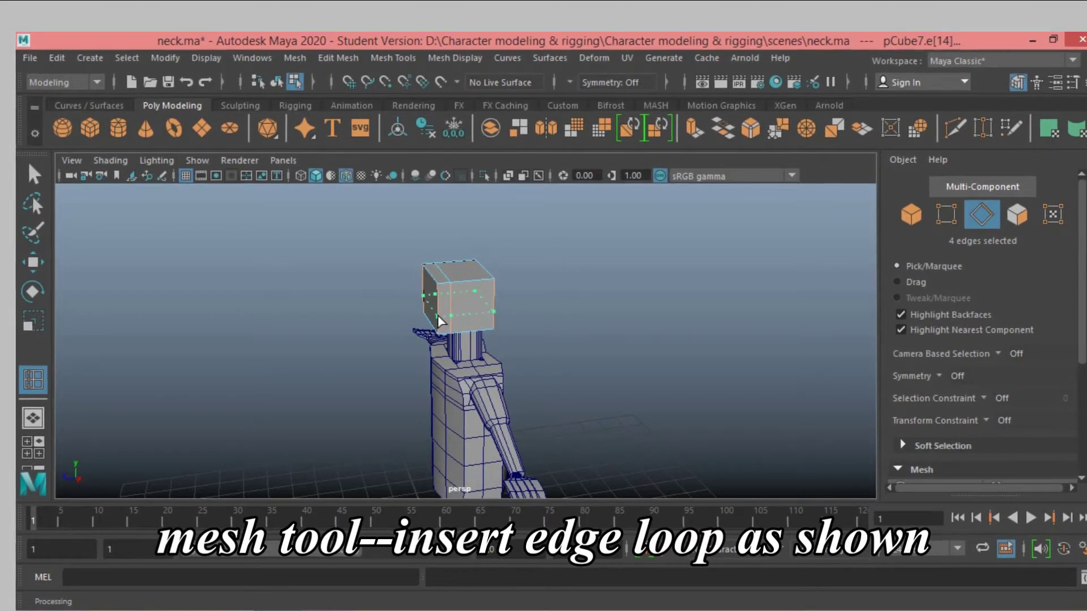
pyautogui.click(437, 314)
pyautogui.click(34, 176)
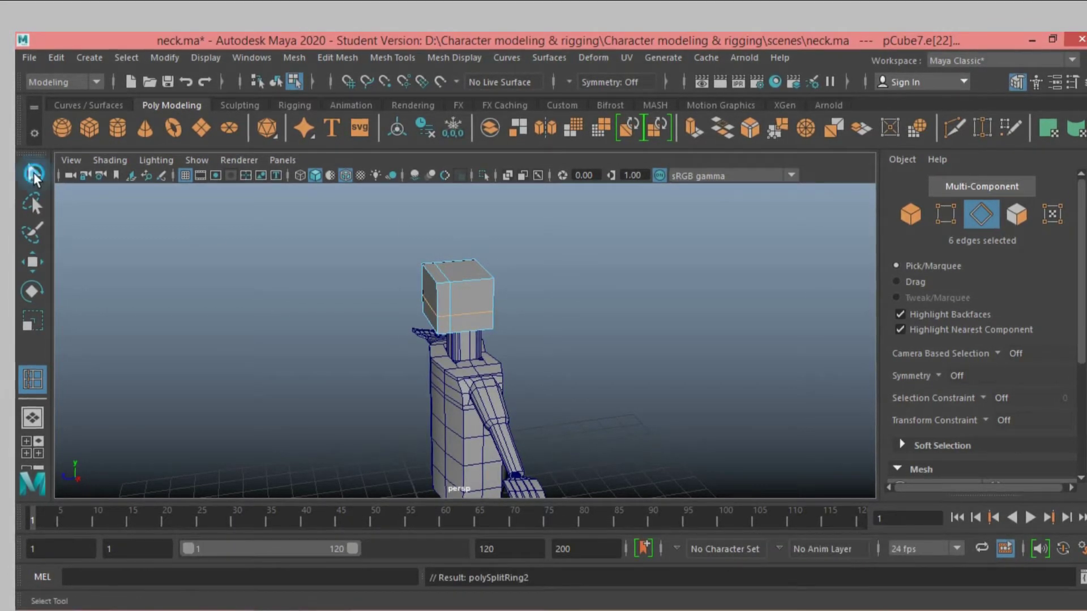
# - Tumble beneath the head and select the cube's bottom face in face mode
pyautogui.click(1015, 214)
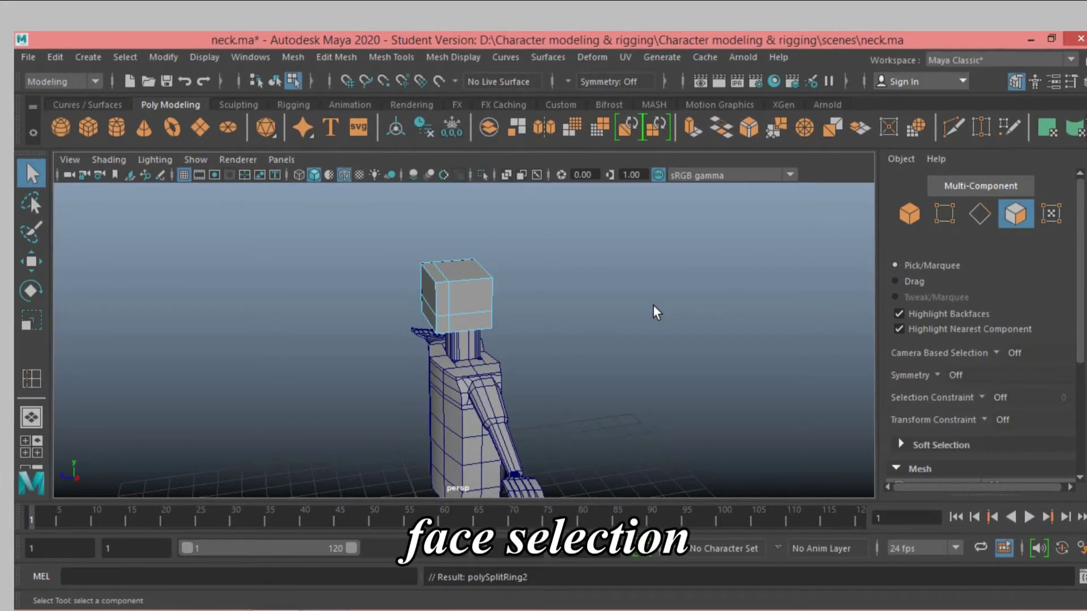
pyautogui.keyDown('alt'); pyautogui.moveTo(654, 306); pyautogui.dragTo(595, 282); pyautogui.keyUp('alt')
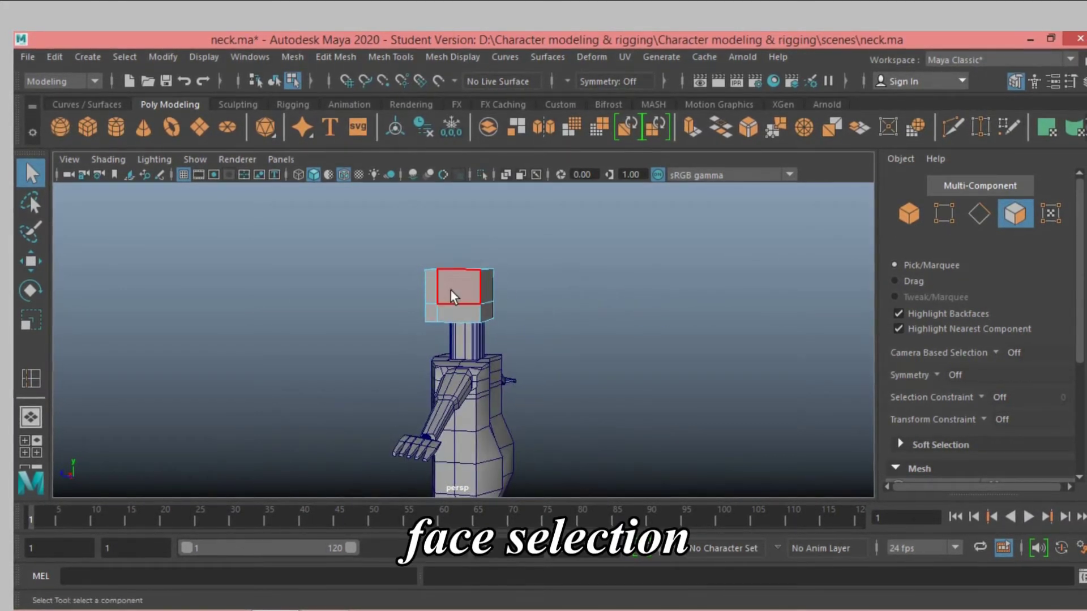
pyautogui.click(29, 262)
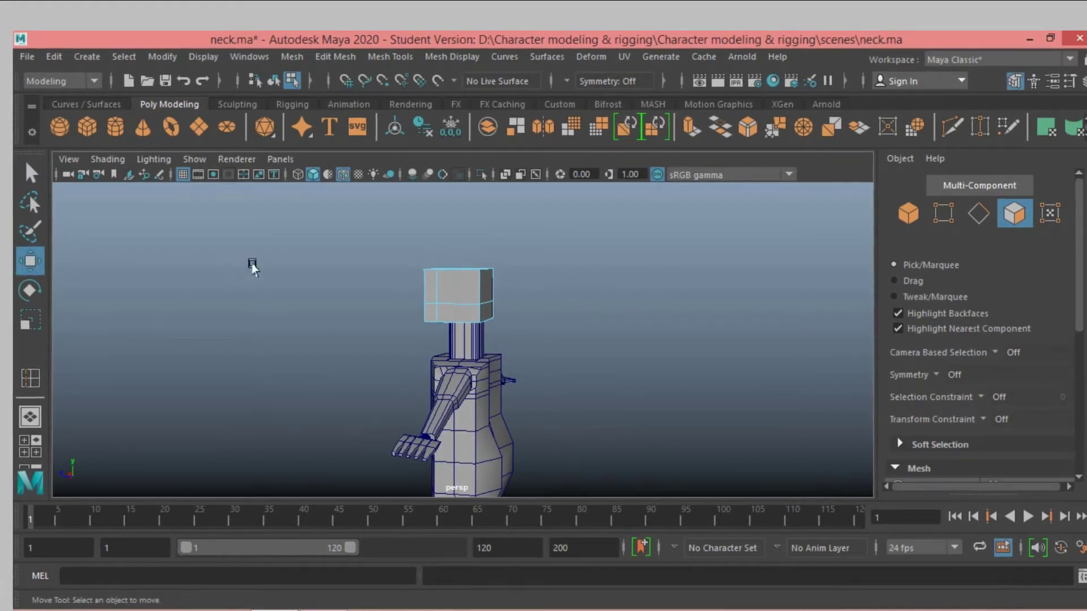
pyautogui.click(908, 214)
pyautogui.moveTo(393, 300)
pyautogui.keyDown('alt'); pyautogui.mouseDown()
pyautogui.moveTo(603, 331)
pyautogui.moveTo(584, 324)
pyautogui.mouseUp(); pyautogui.keyUp('alt')
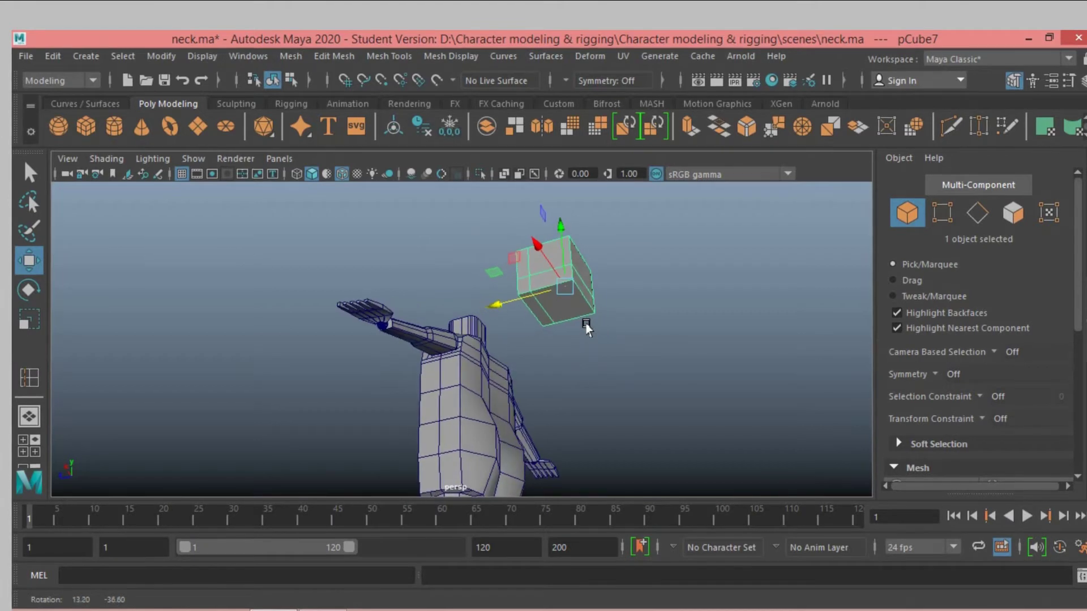
pyautogui.click(1013, 213)
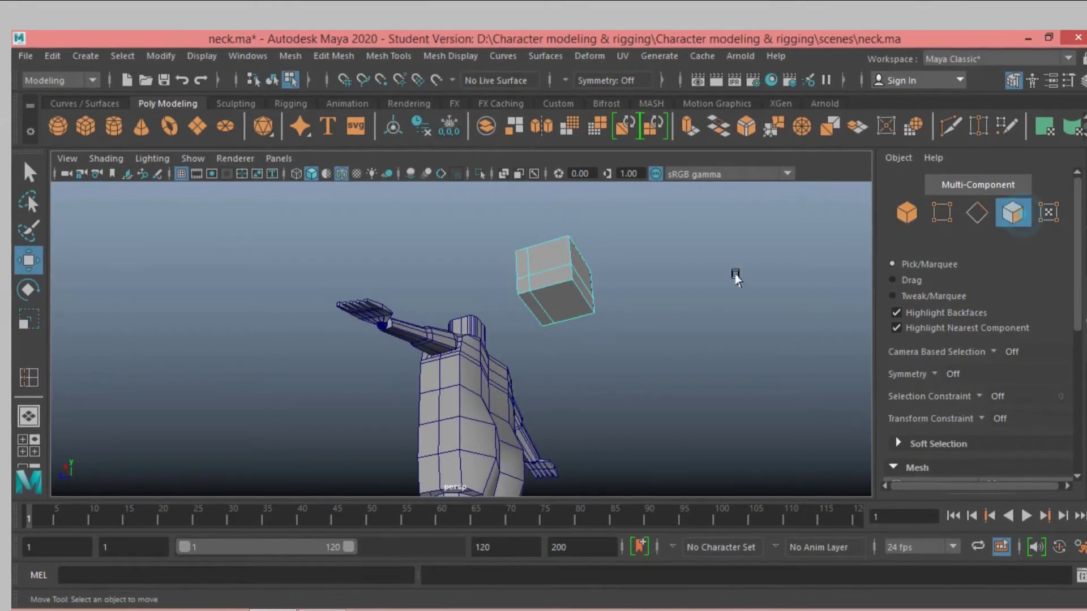
pyautogui.click(547, 308)
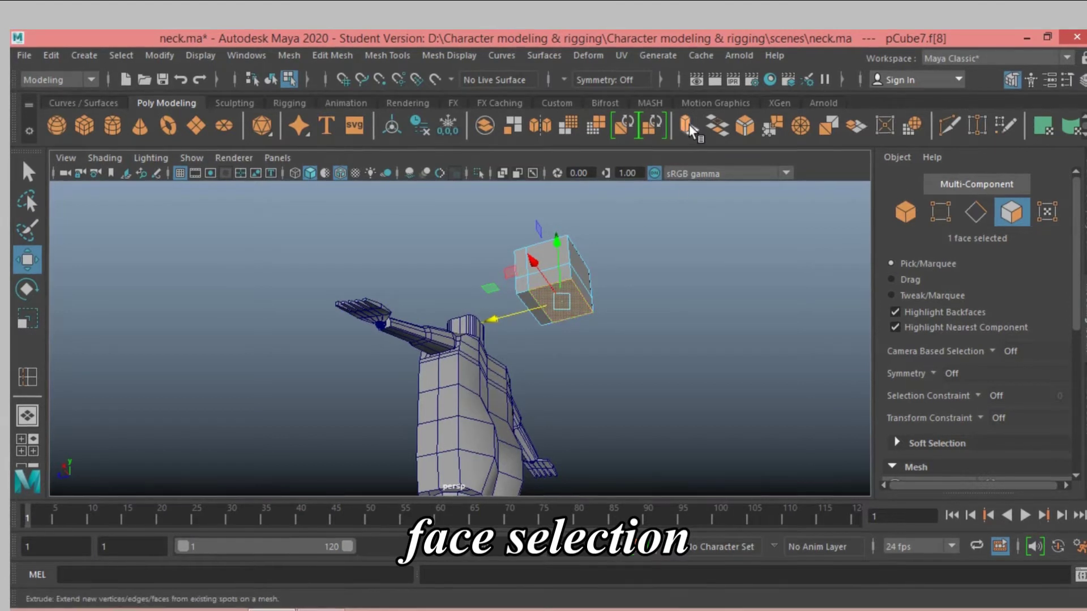
# - Extrude the bottom face with Ctrl+E and push it up into the head
pyautogui.hotkey('ctrl', 'e')
pyautogui.click(24, 266)
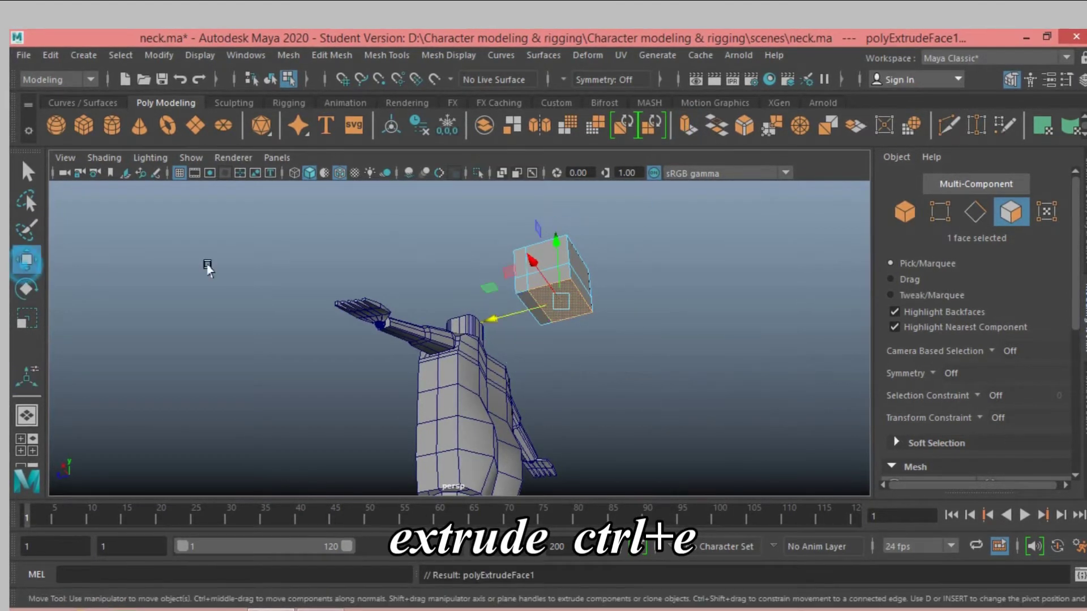
pyautogui.moveTo(552, 236); pyautogui.dragTo(551, 230)
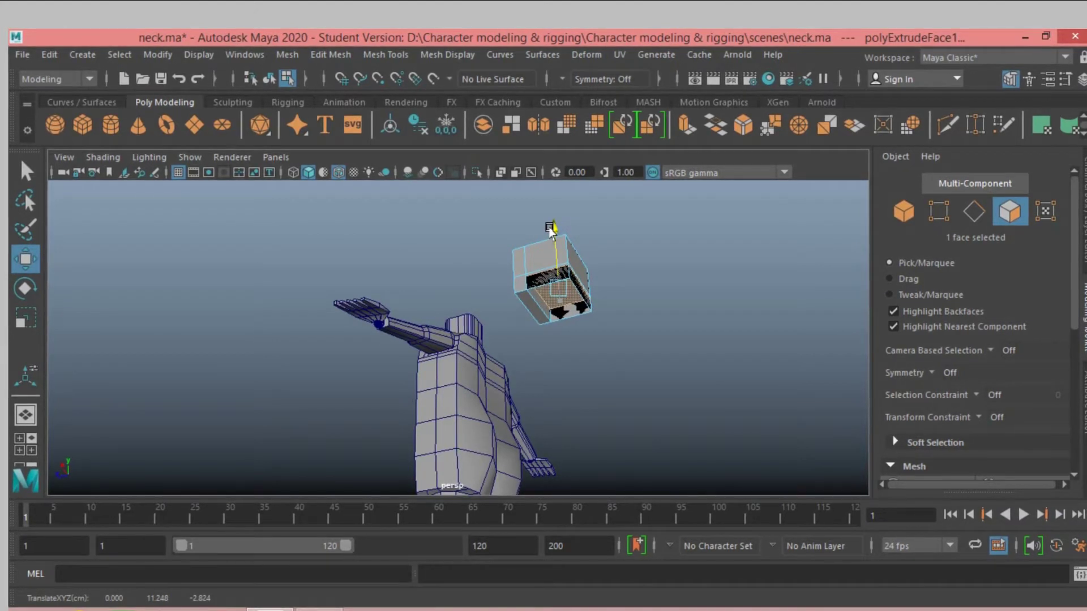
pyautogui.keyDown('alt'); pyautogui.moveTo(716, 263); pyautogui.dragTo(640, 298); pyautogui.keyUp('alt')
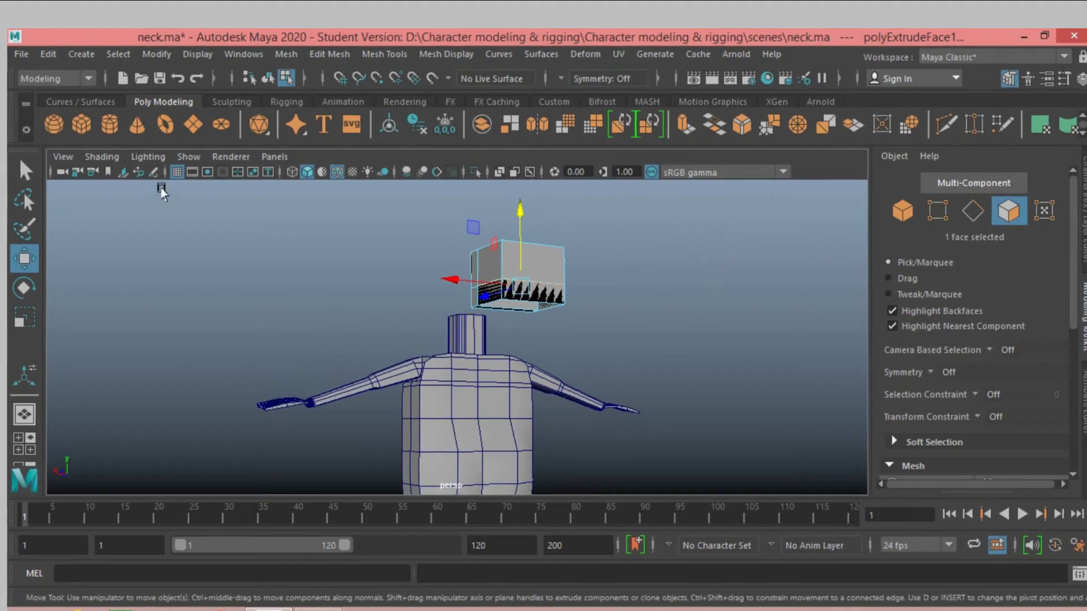
# - Turn on Two Sided Lighting in the viewport Lighting menu
pyautogui.click(154, 157)
pyautogui.click(141, 268)
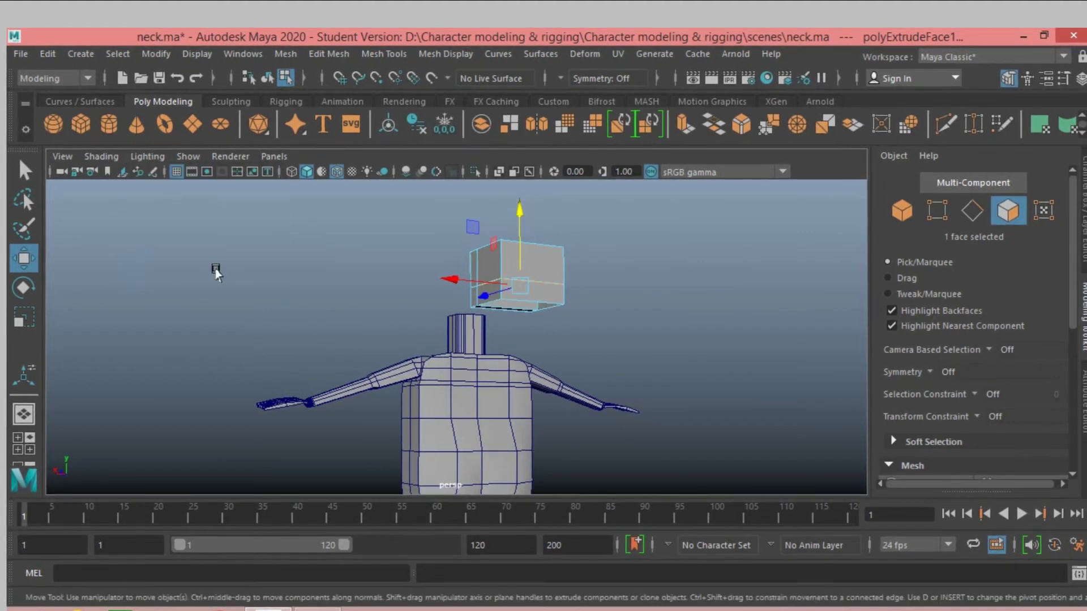
pyautogui.keyDown('alt'); pyautogui.moveTo(215, 272); pyautogui.dragTo(258, 274); pyautogui.keyUp('alt')
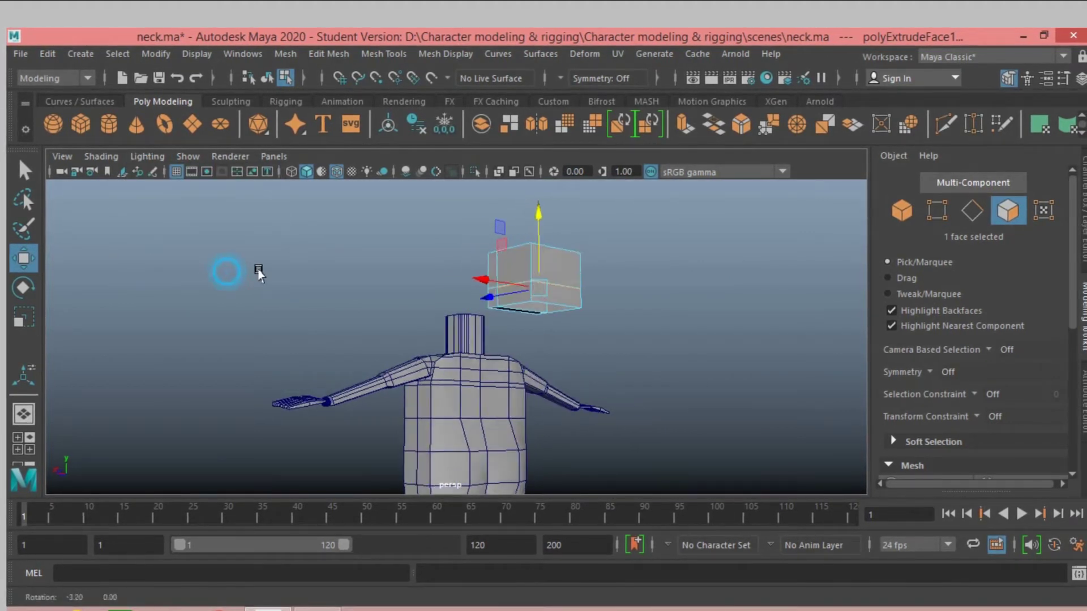
# - Select three faces on the head's lower part and delete them
pyautogui.click(24, 170)
pyautogui.click(566, 294)
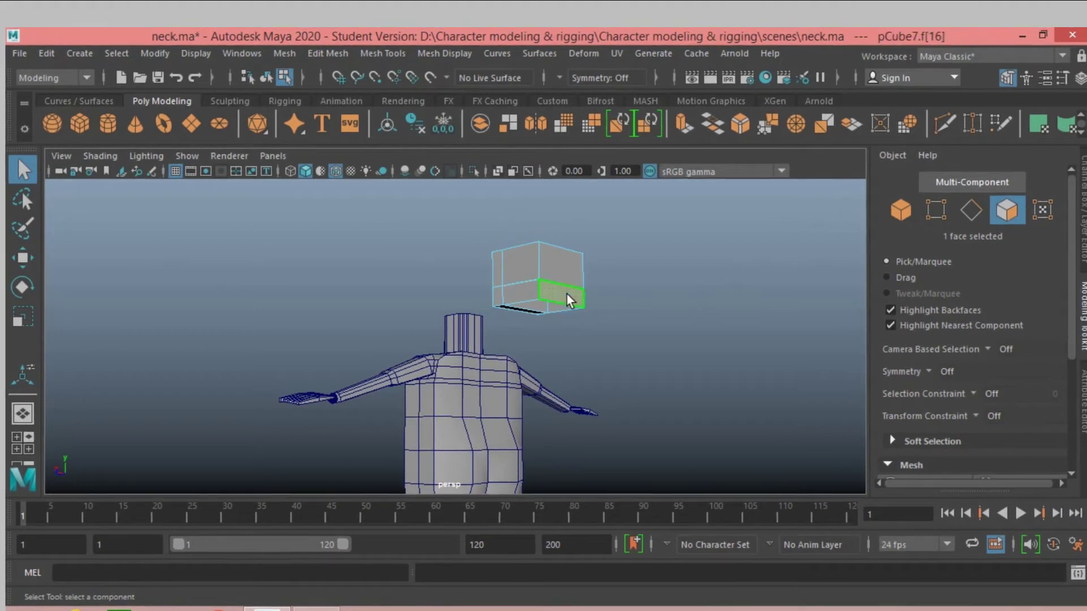
pyautogui.keyDown('shift'); pyautogui.click(520, 299); pyautogui.keyUp('shift')
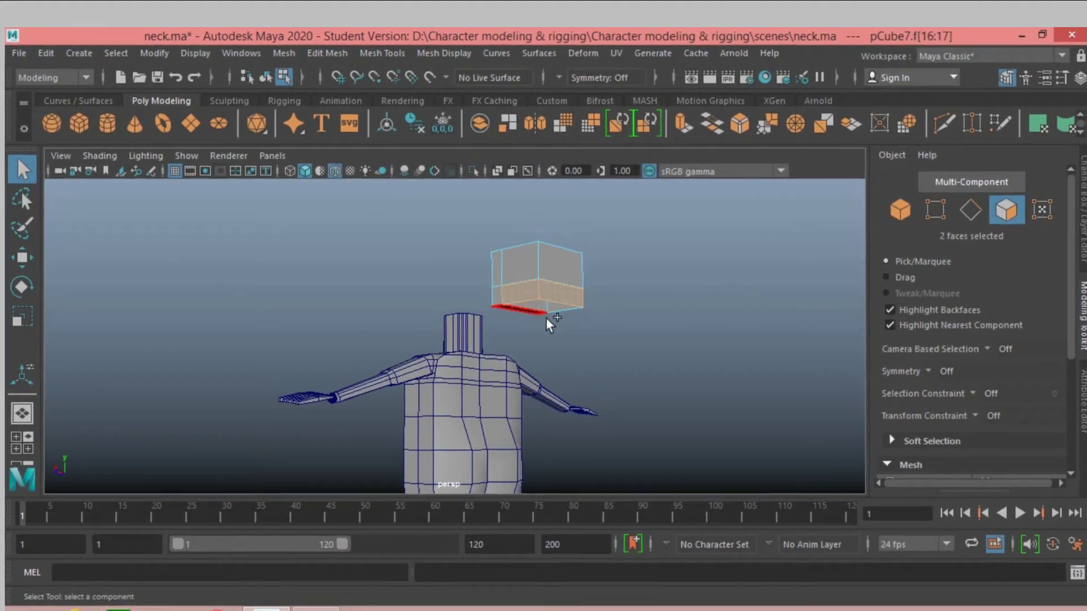
pyautogui.keyDown('shift'); pyautogui.click(558, 311); pyautogui.keyUp('shift')
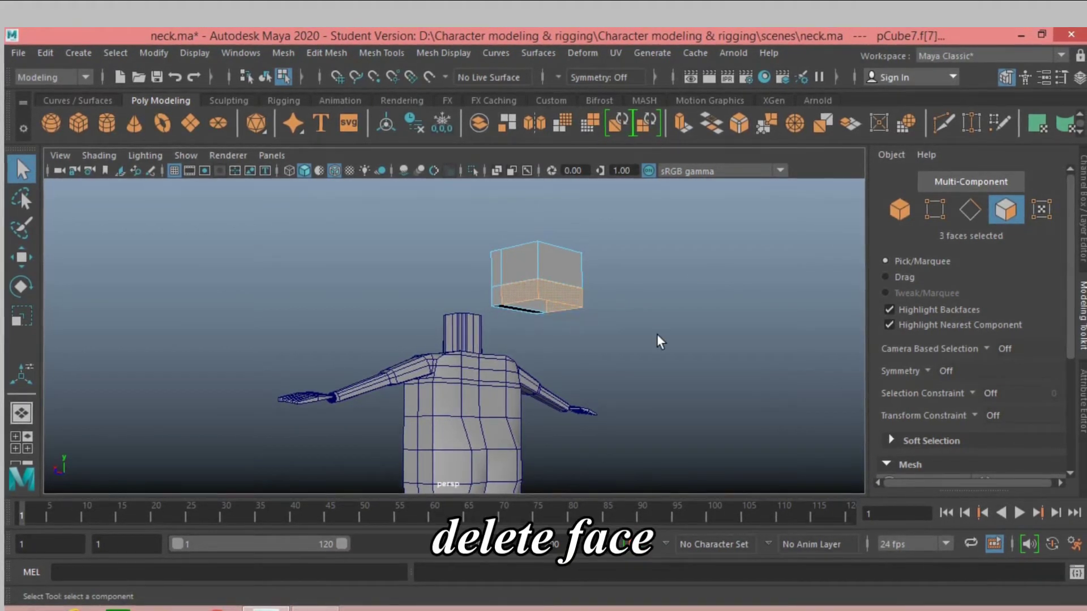
pyautogui.press('Delete')
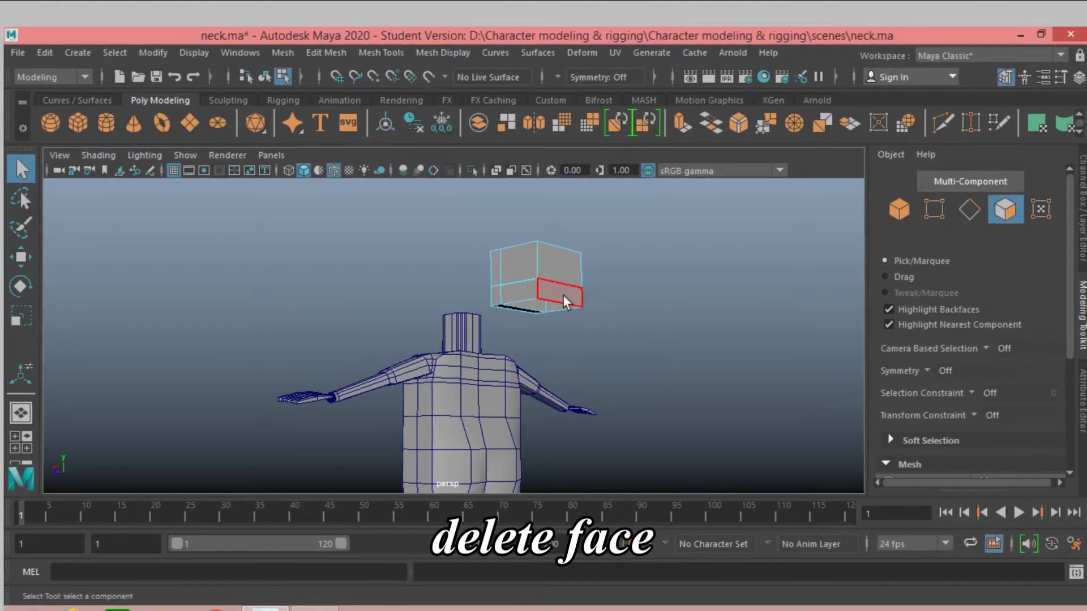
# - Delete three more lower faces so the head shell is open underneath
pyautogui.click(563, 295)
pyautogui.keyDown('shift'); pyautogui.click(521, 294); pyautogui.keyUp('shift')
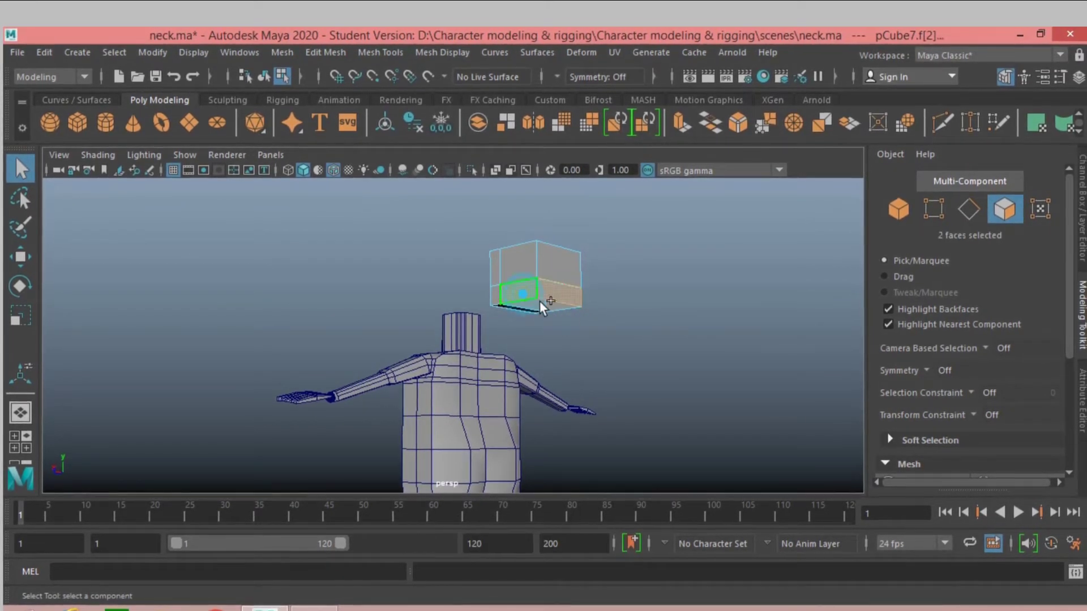
pyautogui.keyDown('shift'); pyautogui.click(556, 309); pyautogui.keyUp('shift')
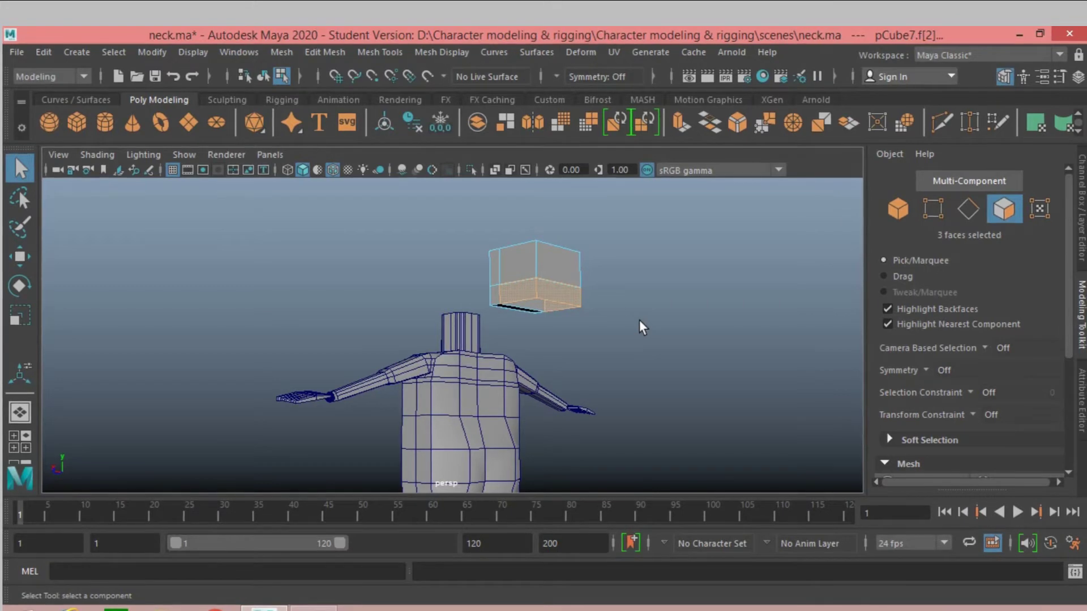
pyautogui.press('Delete')
# - Move the open head shell down and along Z to Translate Z -0.074, centred on the neck
pyautogui.moveTo(634, 319)
pyautogui.keyDown('alt'); pyautogui.mouseDown()
pyautogui.moveTo(651, 287)
pyautogui.moveTo(650, 342)
pyautogui.moveTo(693, 362)
pyautogui.moveTo(675, 364)
pyautogui.mouseUp(); pyautogui.keyUp('alt')
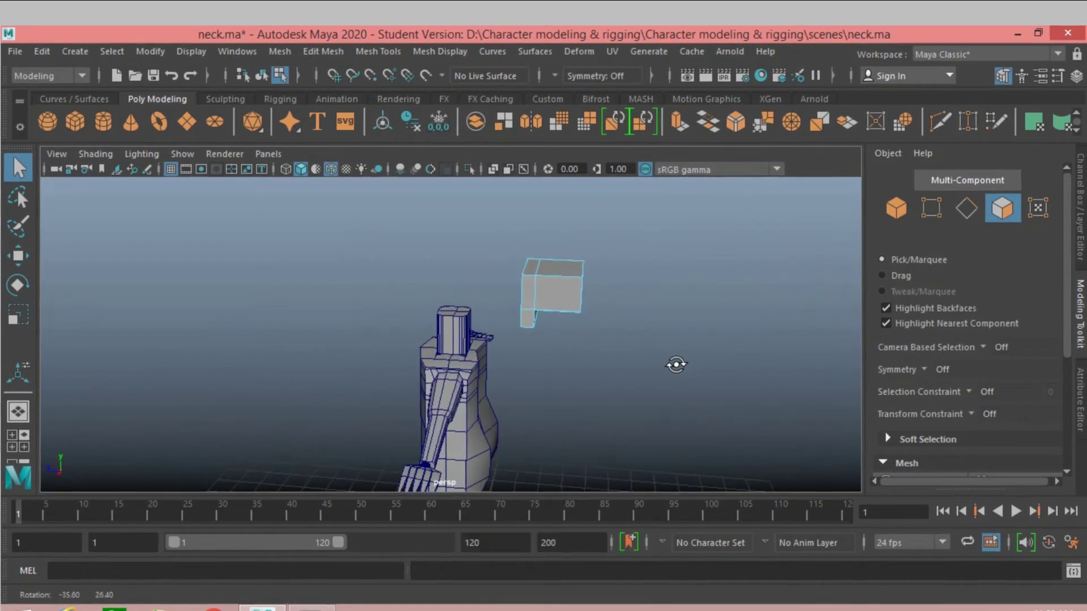
pyautogui.click(895, 207)
pyautogui.click(29, 265)
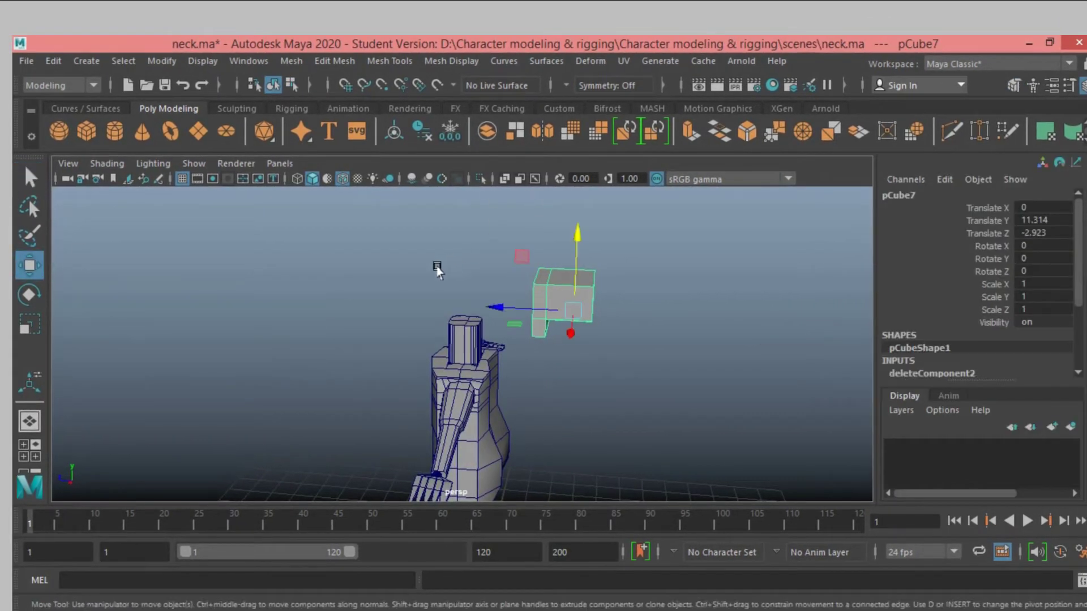
pyautogui.keyDown('alt'); pyautogui.moveTo(338, 283); pyautogui.dragTo(417, 283); pyautogui.keyUp('alt')
pyautogui.moveTo(508, 309); pyautogui.dragTo(403, 335)
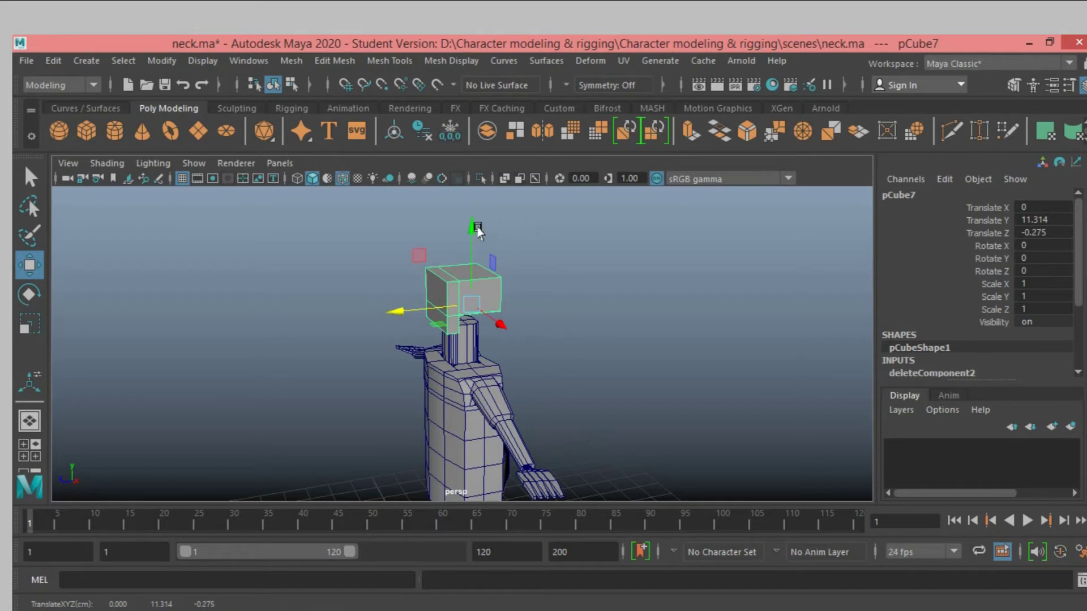
pyautogui.moveTo(477, 229); pyautogui.dragTo(468, 242)
pyautogui.keyDown('alt'); pyautogui.moveTo(597, 257); pyautogui.dragTo(558, 238); pyautogui.keyUp('alt')
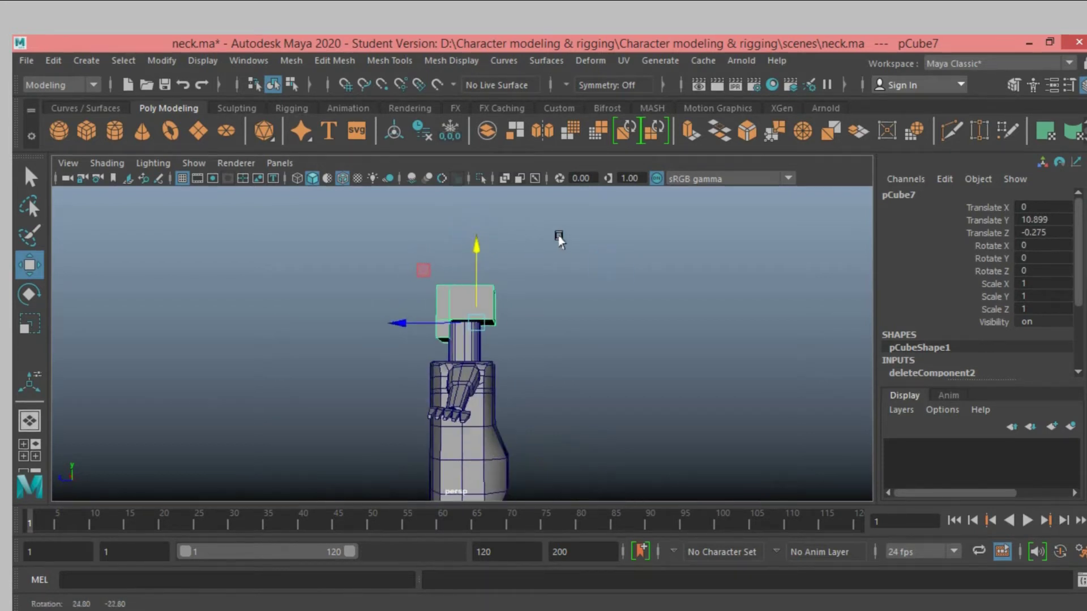
pyautogui.moveTo(612, 284)
pyautogui.keyDown('alt'); pyautogui.mouseDown()
pyautogui.moveTo(611, 226)
pyautogui.moveTo(618, 235)
pyautogui.mouseUp(); pyautogui.keyUp('alt')
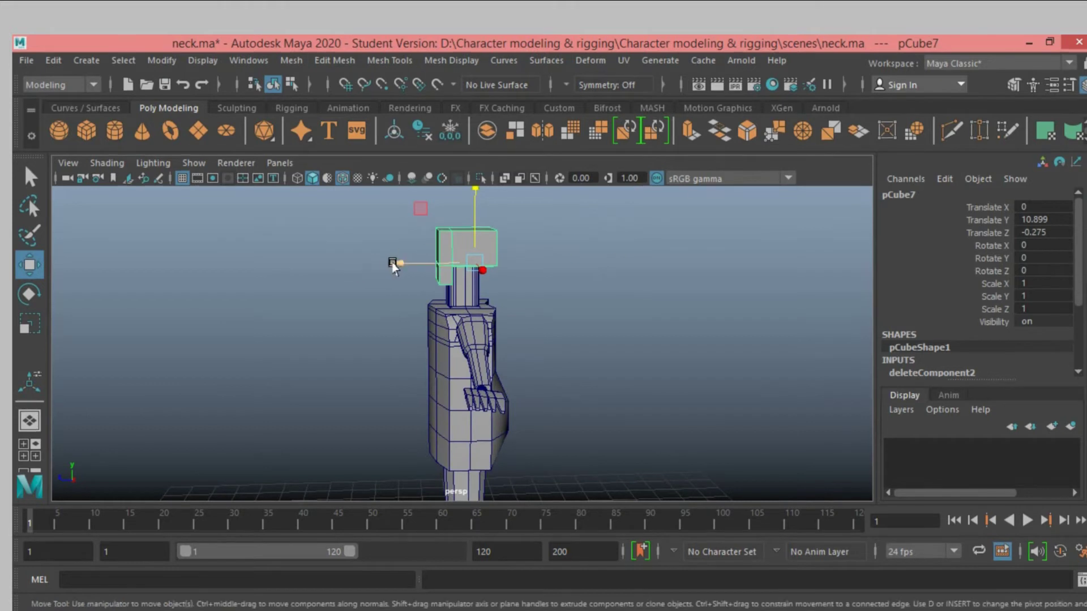
pyautogui.moveTo(394, 267); pyautogui.dragTo(389, 268)
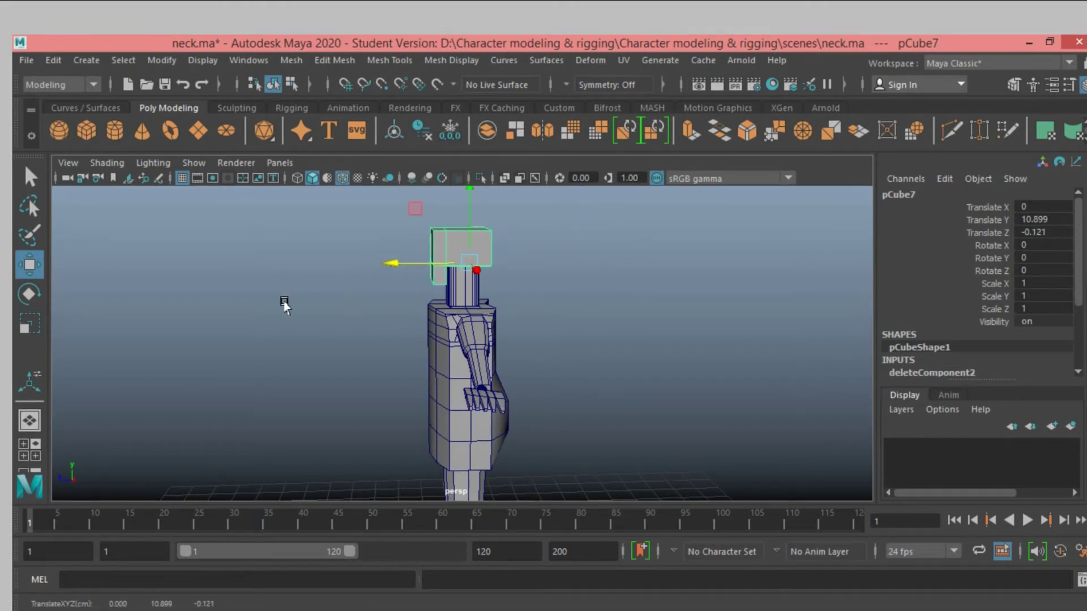
pyautogui.keyDown('alt'); pyautogui.moveTo(284, 303); pyautogui.dragTo(279, 298); pyautogui.keyUp('alt')
pyautogui.moveTo(397, 259); pyautogui.dragTo(394, 267)
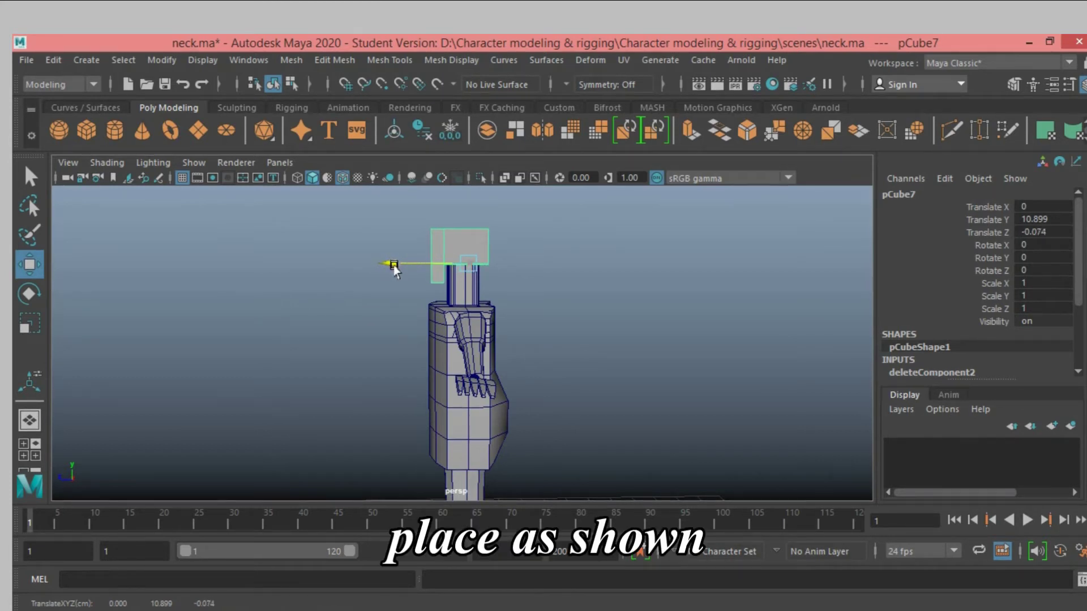
pyautogui.keyDown('alt'); pyautogui.moveTo(301, 288); pyautogui.dragTo(483, 294); pyautogui.keyUp('alt')
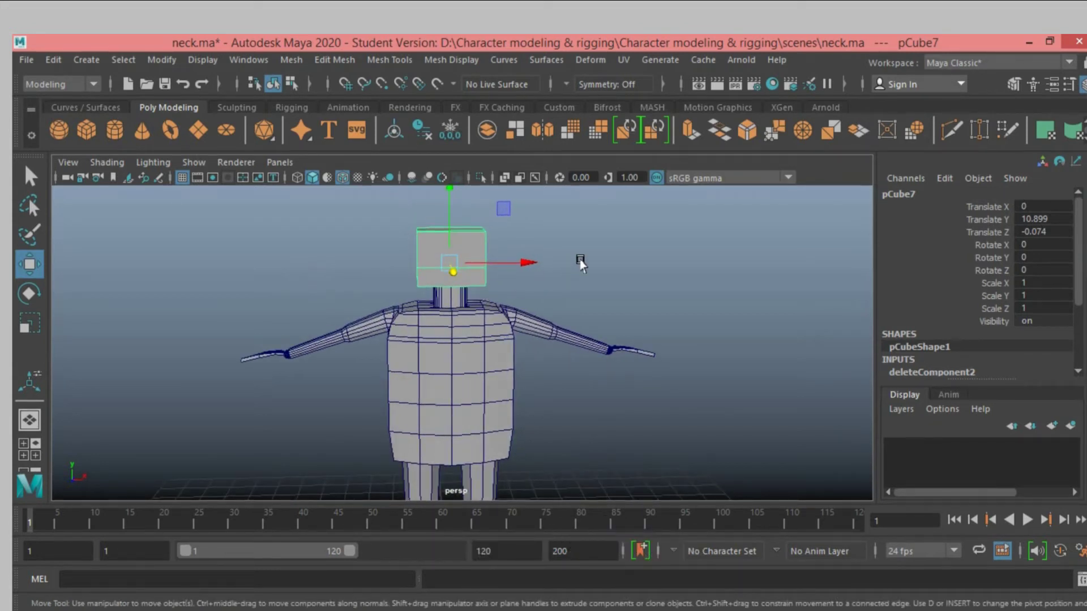
# - Freeze the head cube's transformations so translate and rotate read 0 and scale 1
pyautogui.click(521, 262)
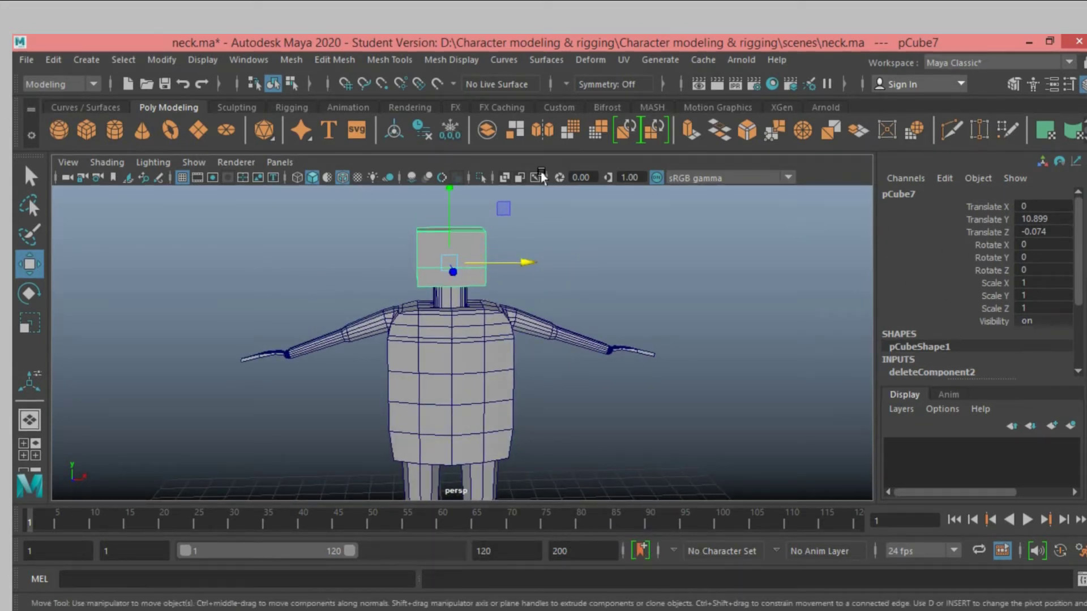
pyautogui.click(165, 63)
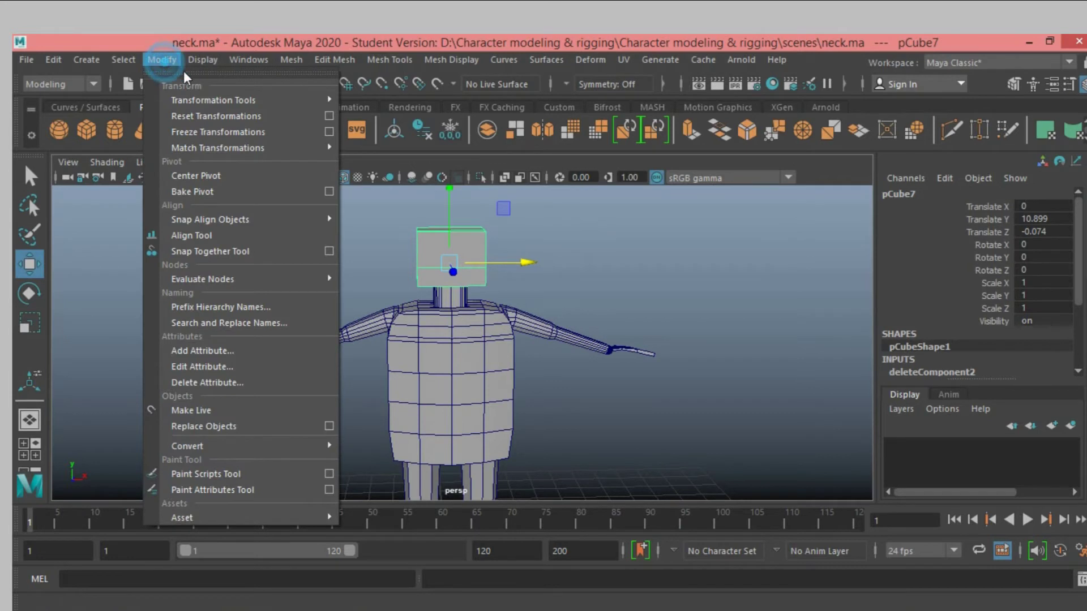
pyautogui.click(205, 132)
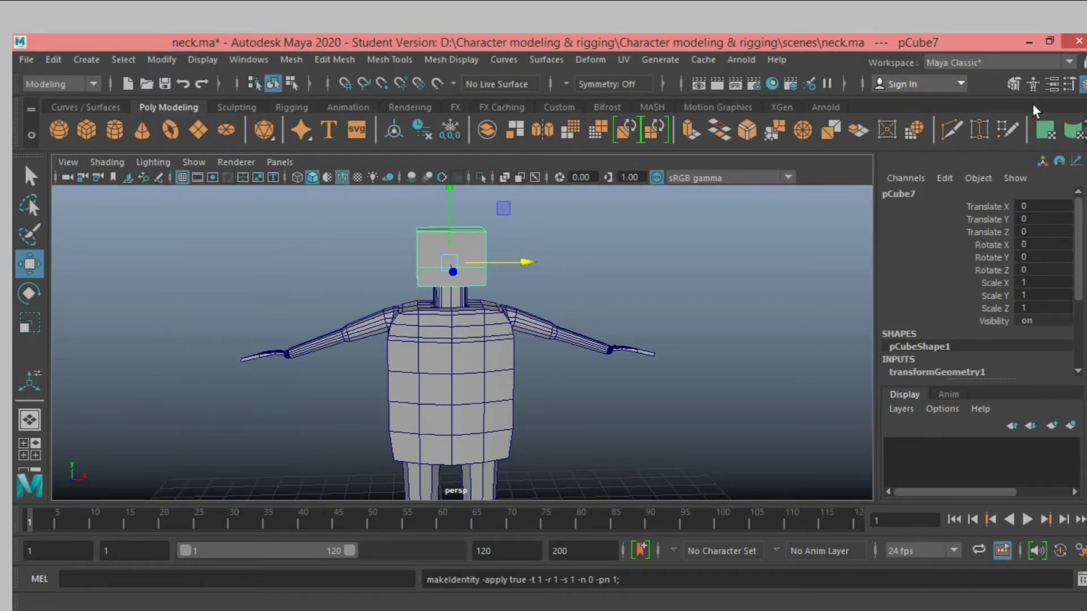
# - Delete the head cube's construction history and deselect it
pyautogui.scroll(-3, 1011, 281)
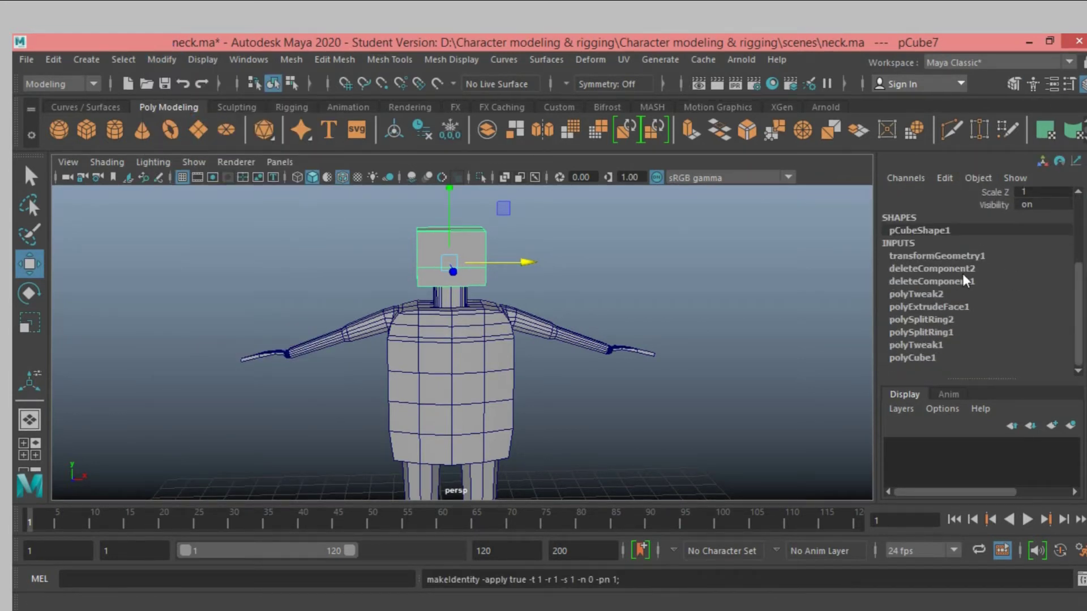
pyautogui.click(52, 60)
pyautogui.click(298, 244)
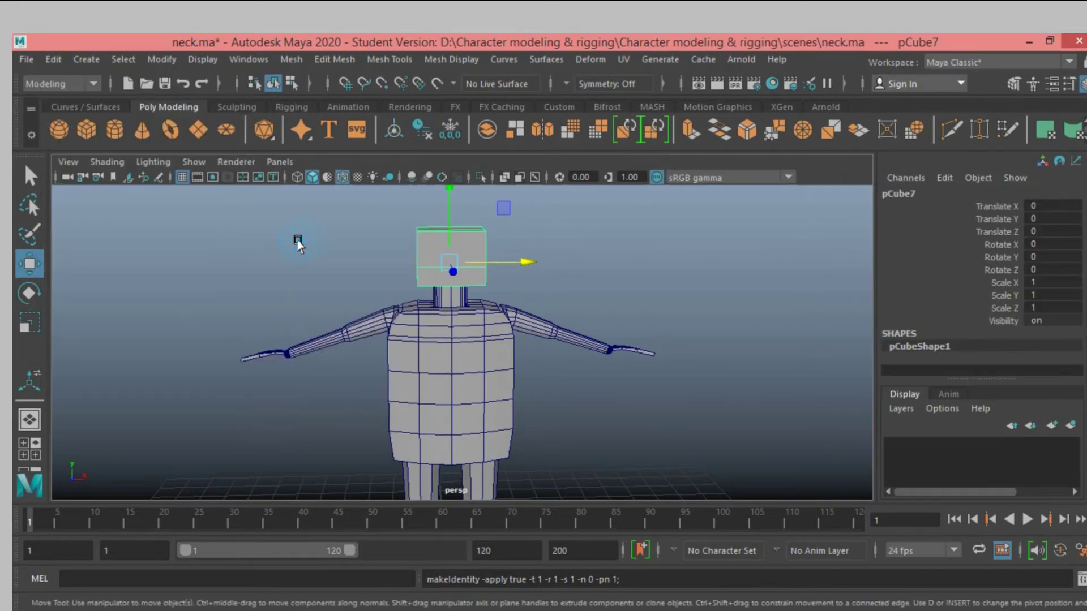
pyautogui.moveTo(670, 228)
pyautogui.keyDown('alt'); pyautogui.mouseDown()
pyautogui.moveTo(636, 249)
pyautogui.moveTo(637, 286)
pyautogui.moveTo(669, 287)
pyautogui.mouseUp(); pyautogui.keyUp('alt')
pyautogui.scroll(-3, 636, 284)
pyautogui.scroll(-2, 636, 281)
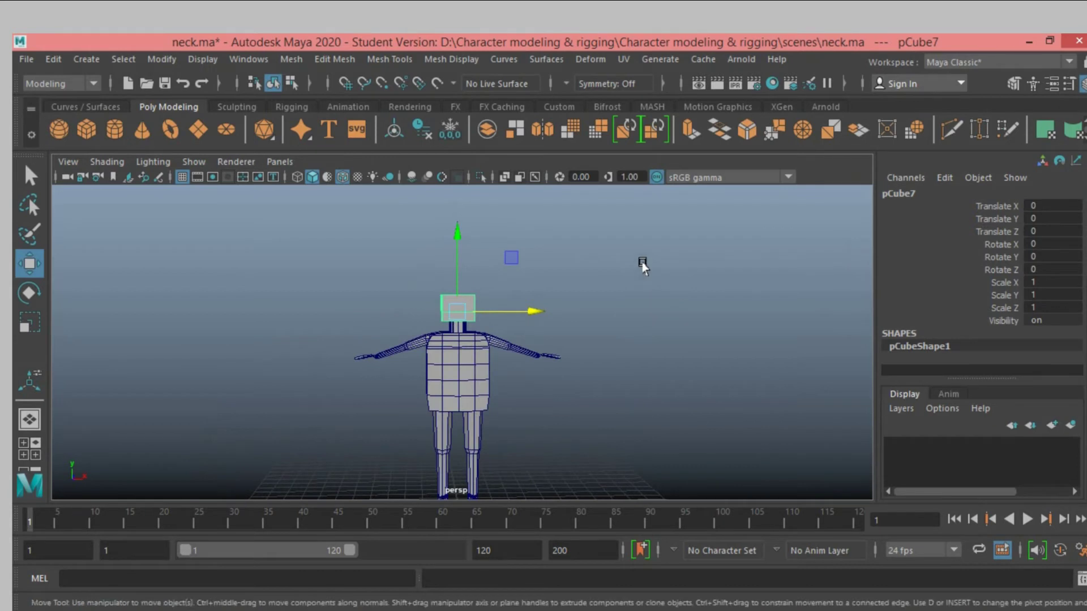
pyautogui.click(657, 294)
pyautogui.moveTo(687, 333)
pyautogui.keyDown('alt'); pyautogui.mouseDown()
pyautogui.moveTo(578, 351)
pyautogui.moveTo(498, 323)
pyautogui.moveTo(517, 308)
pyautogui.moveTo(683, 316)
pyautogui.moveTo(647, 287)
pyautogui.moveTo(589, 304)
pyautogui.moveTo(560, 296)
pyautogui.moveTo(703, 318)
pyautogui.mouseUp(); pyautogui.keyUp('alt')
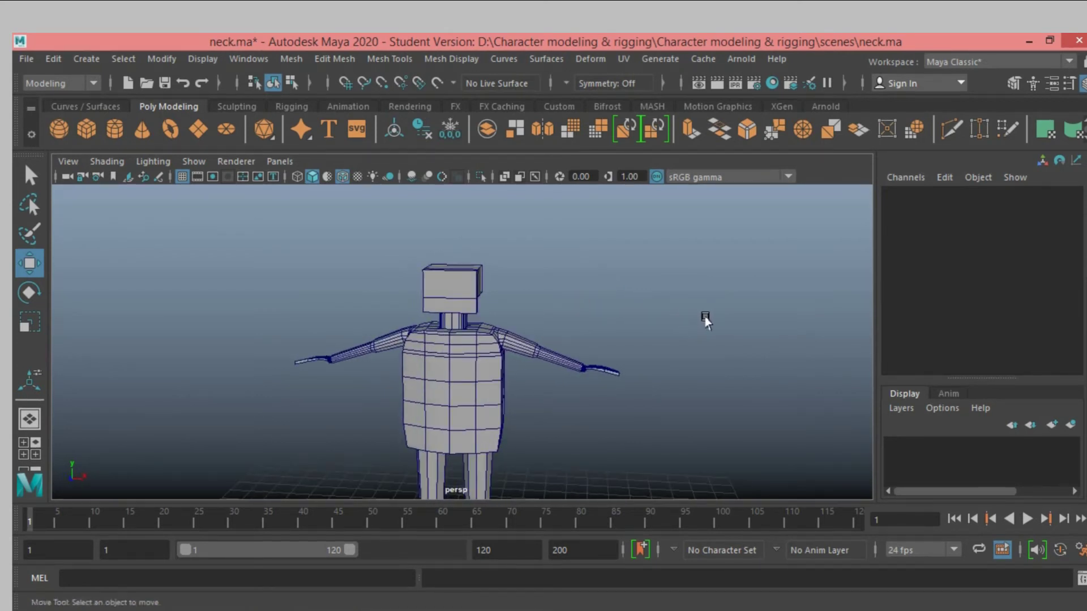
# - Create a polygon cylinder and raise it above the head
pyautogui.click(448, 289)
pyautogui.keyDown('alt'); pyautogui.moveTo(583, 286); pyautogui.dragTo(631, 293); pyautogui.keyUp('alt')
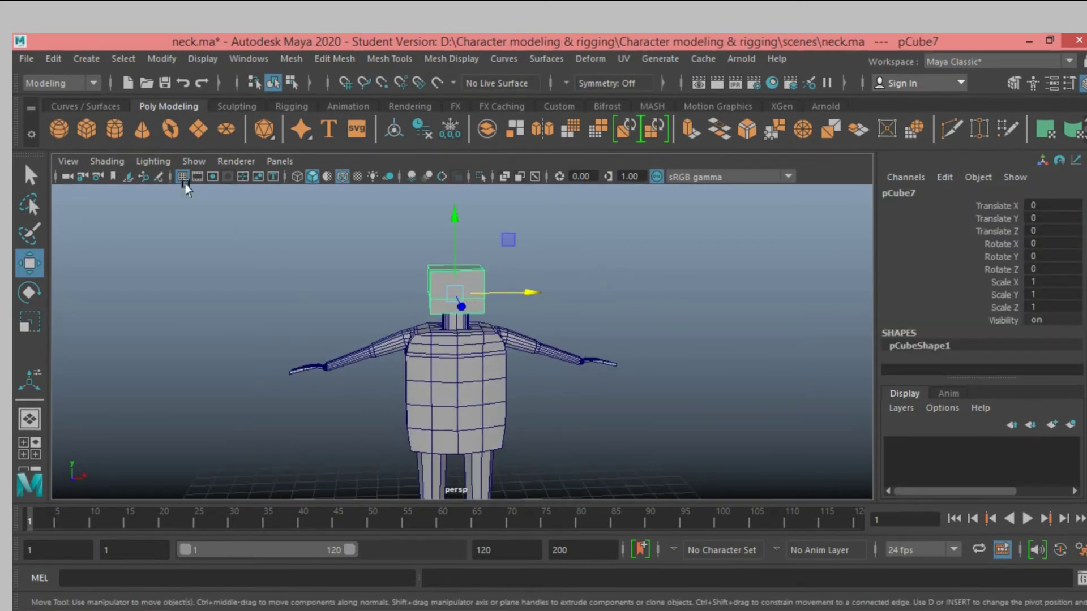
pyautogui.click(115, 129)
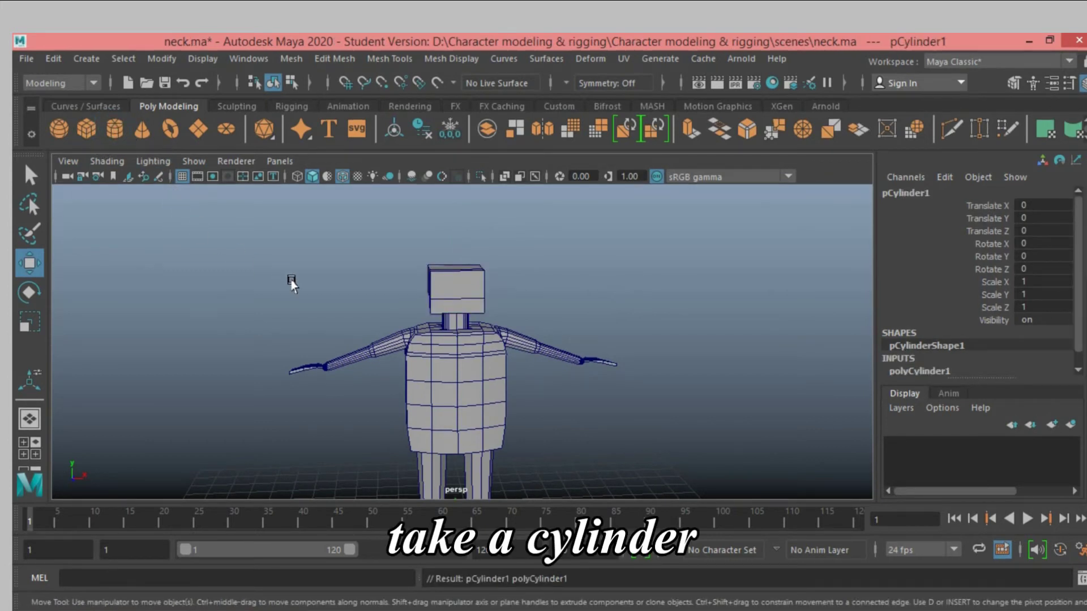
pyautogui.scroll(-3, 193, 274)
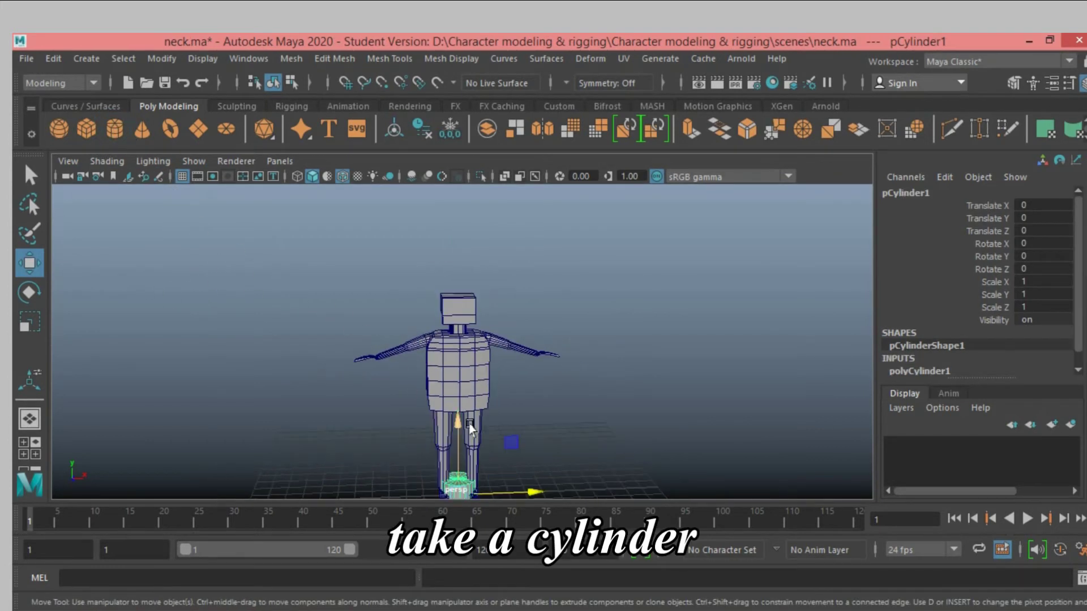
pyautogui.moveTo(457, 433); pyautogui.dragTo(441, 237)
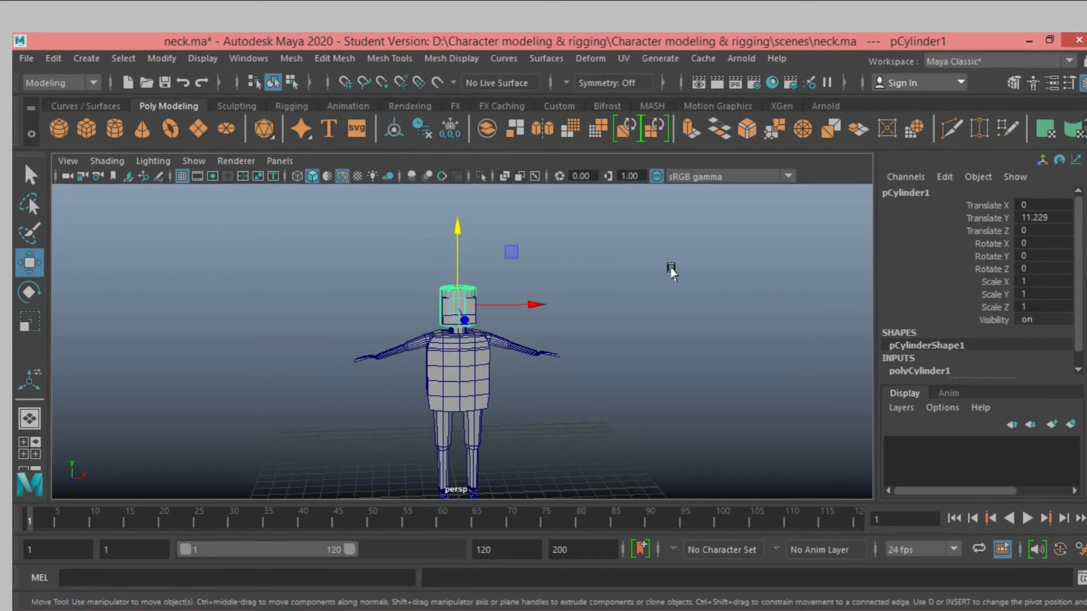
pyautogui.moveTo(456, 270); pyautogui.dragTo(455, 231)
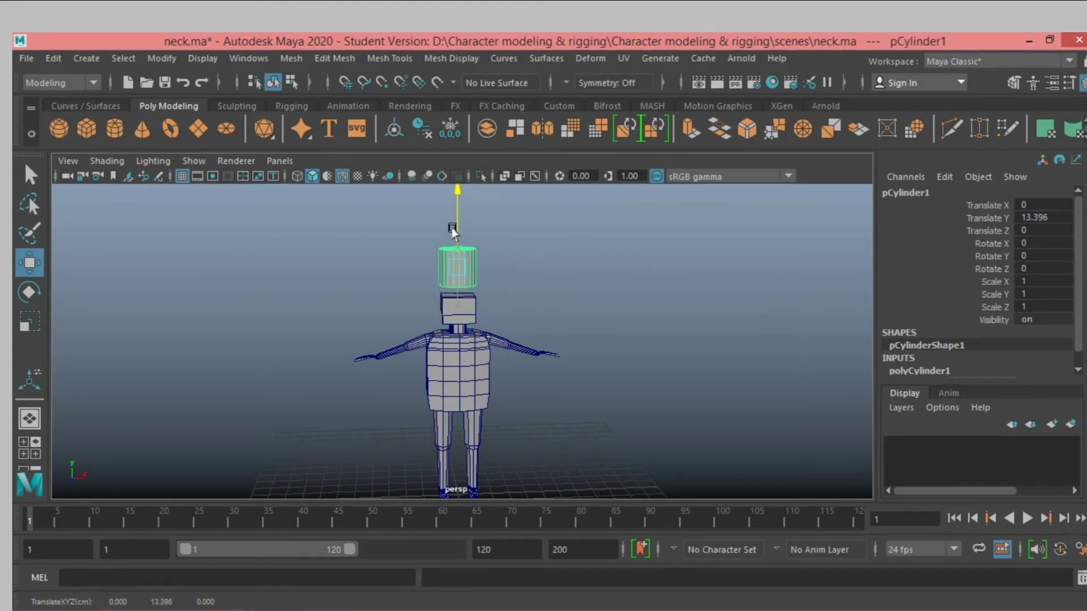
# - Set the cylinder's cap subdivisions to 0
pyautogui.scroll(-1, 956, 342)
pyautogui.click(916, 358)
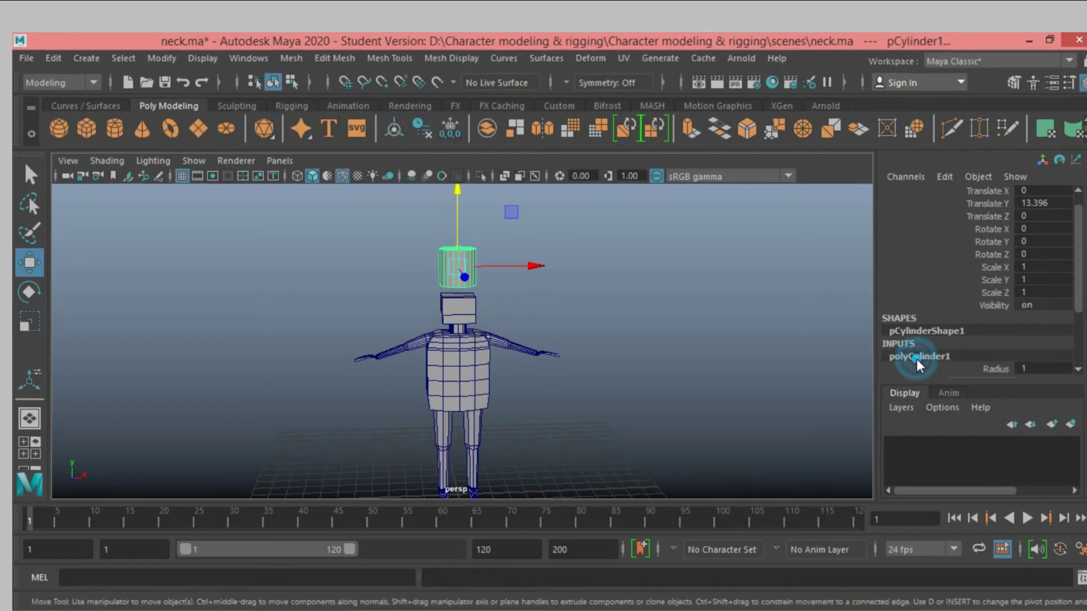
pyautogui.scroll(-3, 969, 351)
pyautogui.click(977, 332)
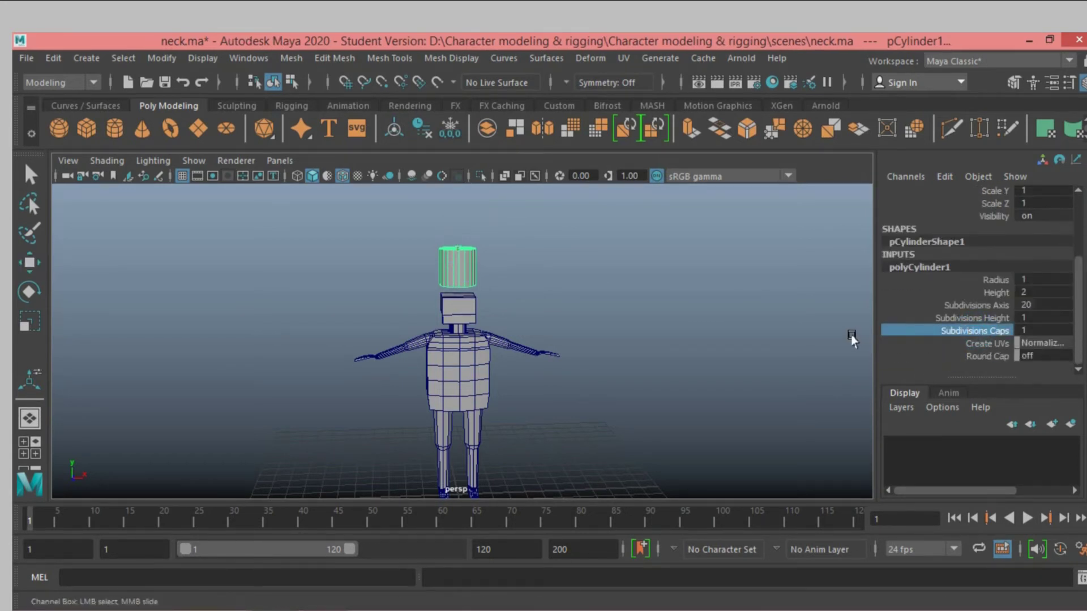
pyautogui.moveTo(855, 333); pyautogui.dragTo(832, 338, button='middle')
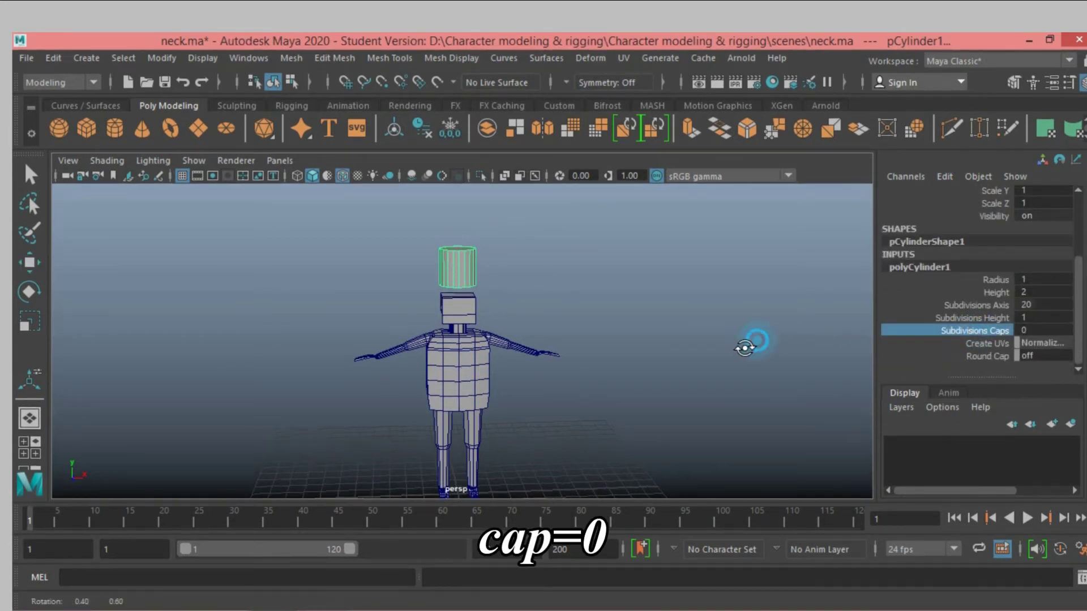
# - Scale the cylinder down to 0.357 and move it onto the head block
pyautogui.keyDown('alt'); pyautogui.moveTo(156, 340); pyautogui.dragTo(152, 367); pyautogui.keyUp('alt')
pyautogui.click(24, 324)
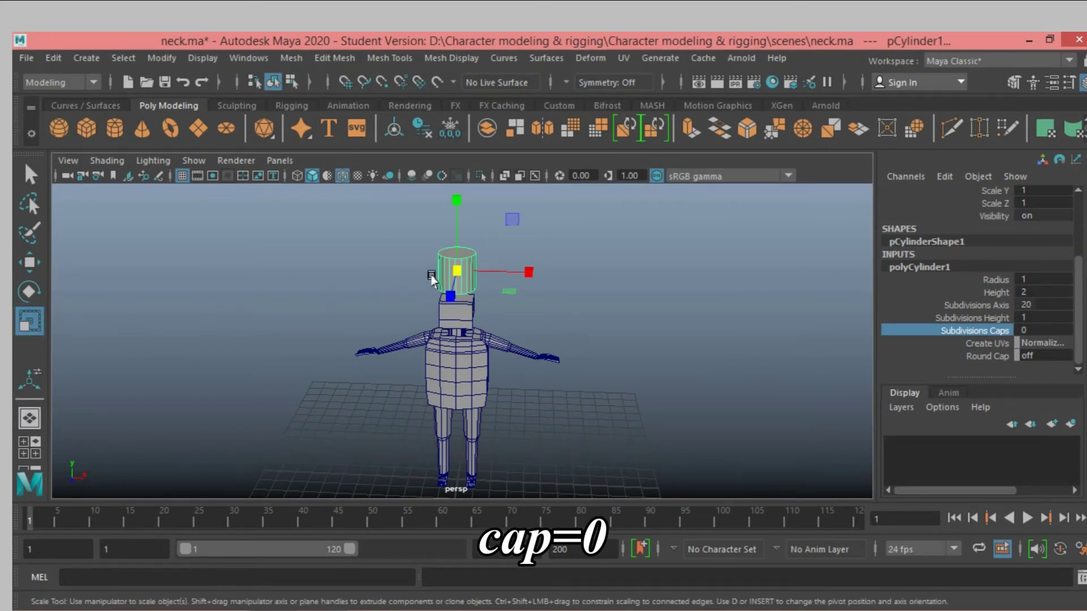
pyautogui.moveTo(457, 274); pyautogui.dragTo(436, 278)
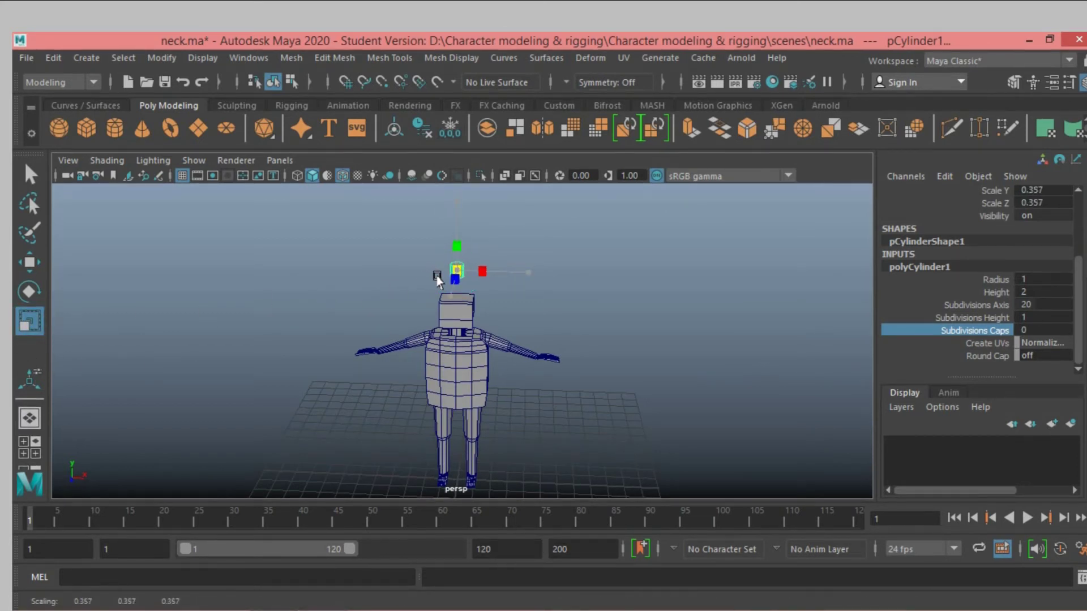
pyautogui.click(29, 262)
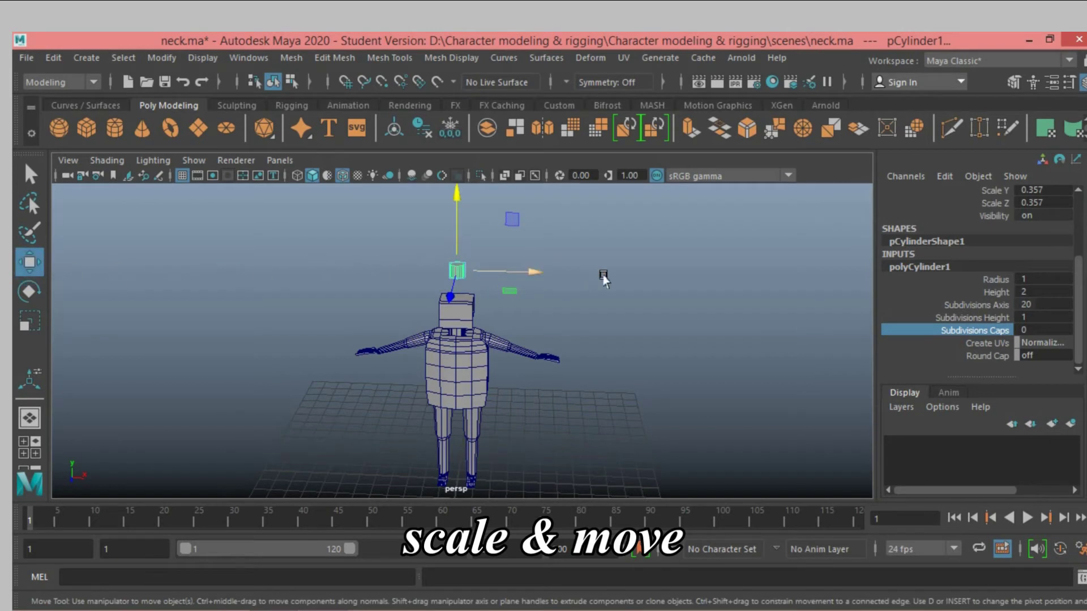
pyautogui.keyDown('alt'); pyautogui.moveTo(602, 274); pyautogui.dragTo(530, 296); pyautogui.keyUp('alt')
pyautogui.moveTo(457, 226)
pyautogui.mouseDown()
pyautogui.moveTo(451, 251)
pyautogui.moveTo(279, 332)
pyautogui.moveTo(222, 315)
pyautogui.mouseUp()
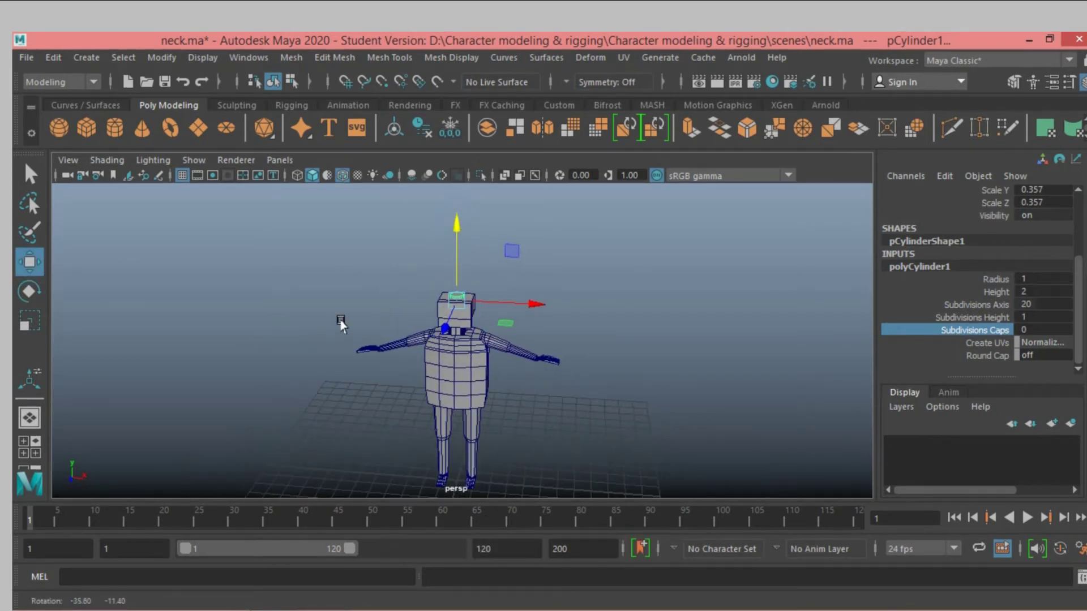
# - Rotate the cylinder to 90 degrees on X
pyautogui.click(29, 299)
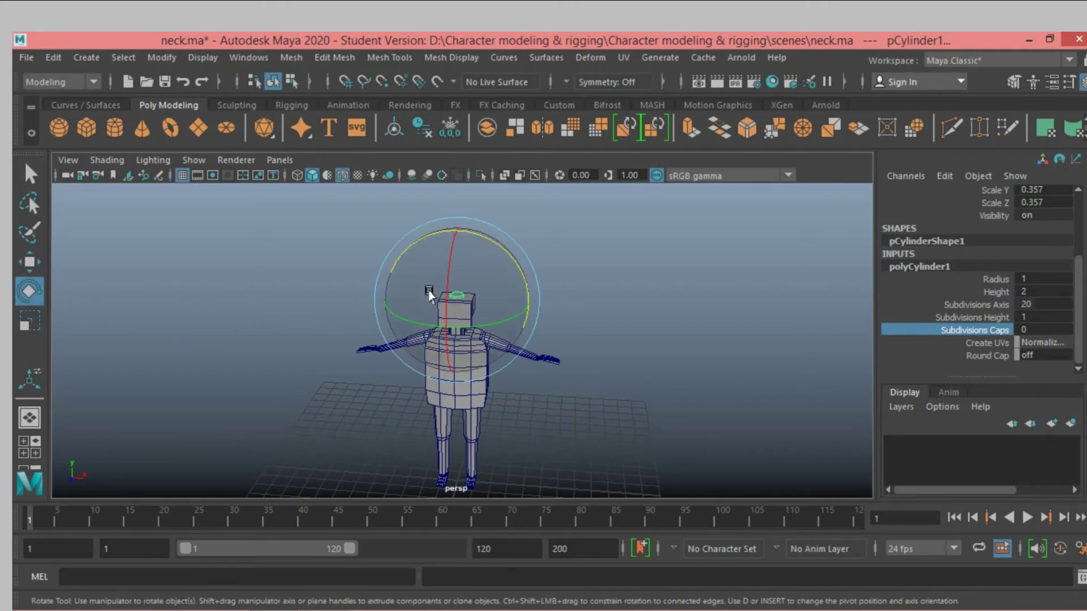
pyautogui.moveTo(443, 286); pyautogui.dragTo(447, 370)
pyautogui.scroll(3, 1027, 279)
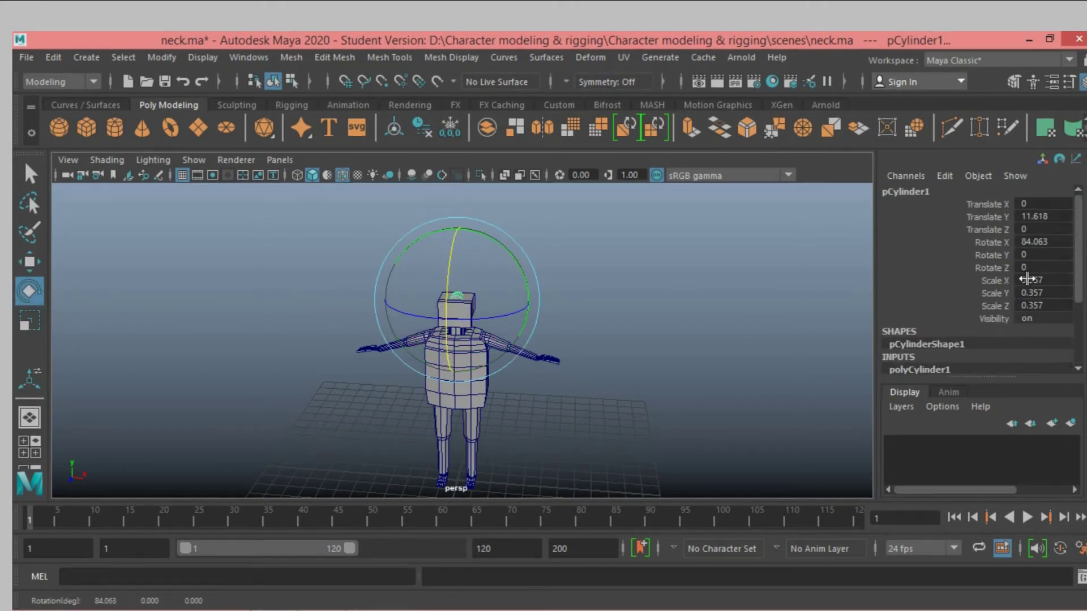
pyautogui.doubleClick(1031, 242)
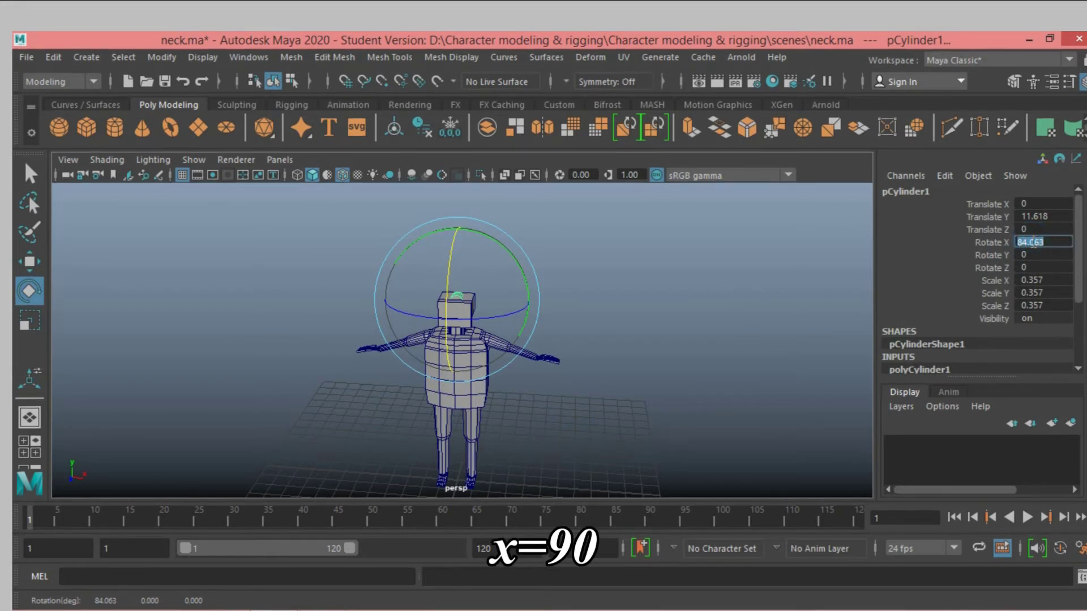
pyautogui.write('90')
pyautogui.press('Return')
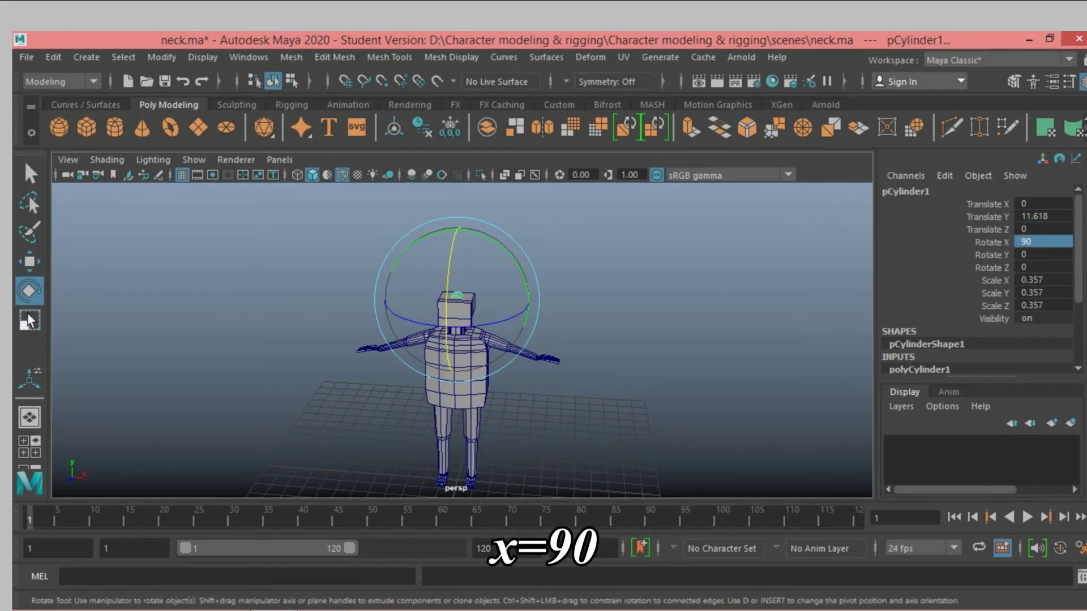
# - Move the cylinder forward to Translate Z 2.694 so it juts from the head's front
pyautogui.click(29, 261)
pyautogui.moveTo(446, 339); pyautogui.dragTo(442, 352)
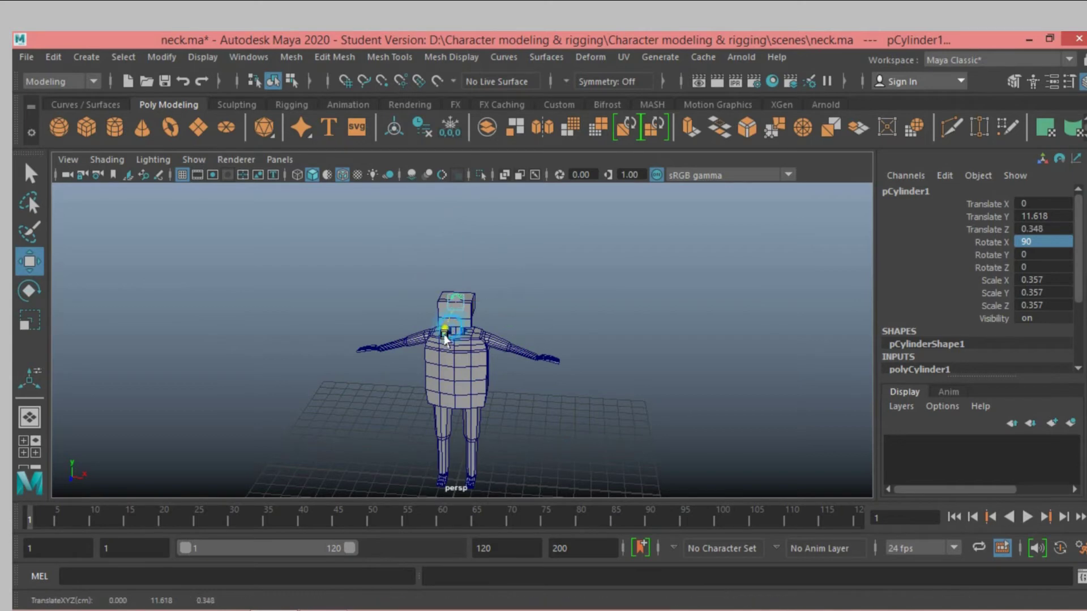
pyautogui.press('f')
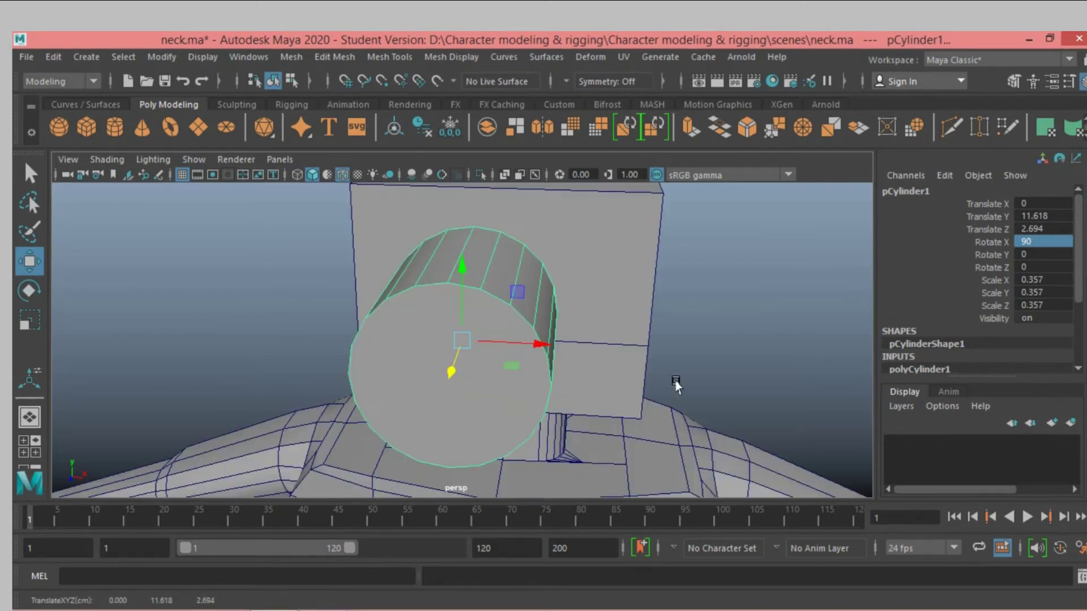
pyautogui.scroll(-3, 641, 389)
pyautogui.scroll(-3, 679, 374)
# - Scale the cylinder down to 0.148
pyautogui.scroll(-2, 679, 372)
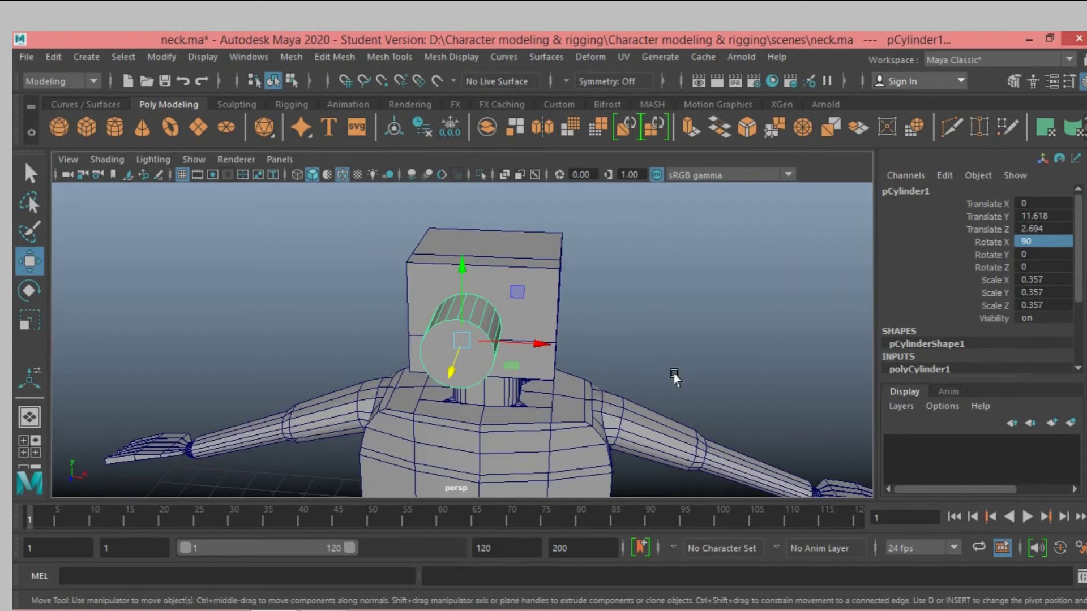
pyautogui.keyDown('alt'); pyautogui.moveTo(679, 371); pyautogui.dragTo(691, 374); pyautogui.keyUp('alt')
pyautogui.click(27, 320)
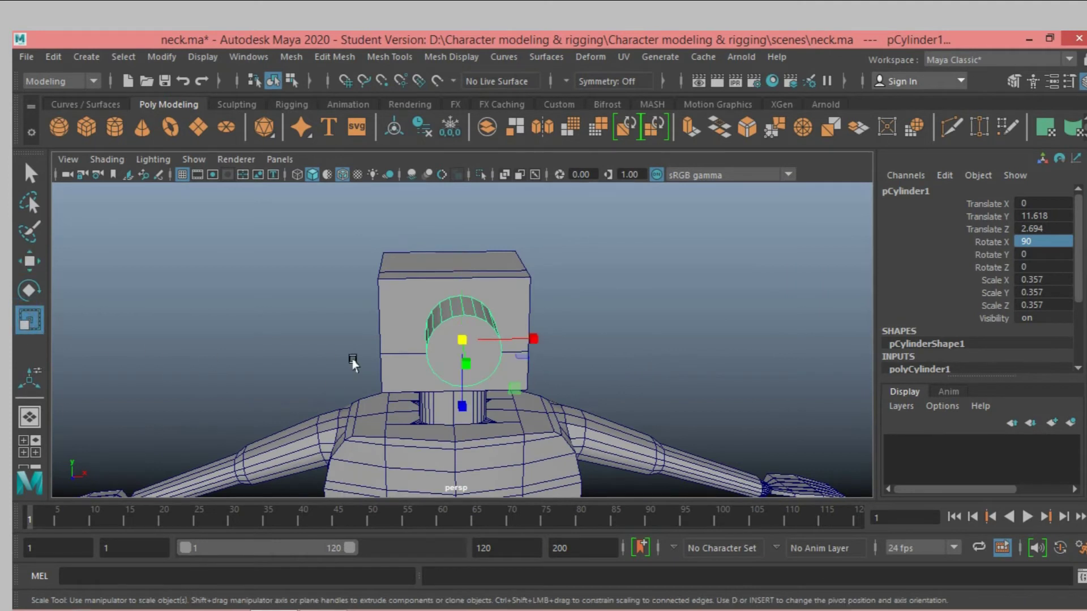
pyautogui.moveTo(450, 342); pyautogui.dragTo(422, 356)
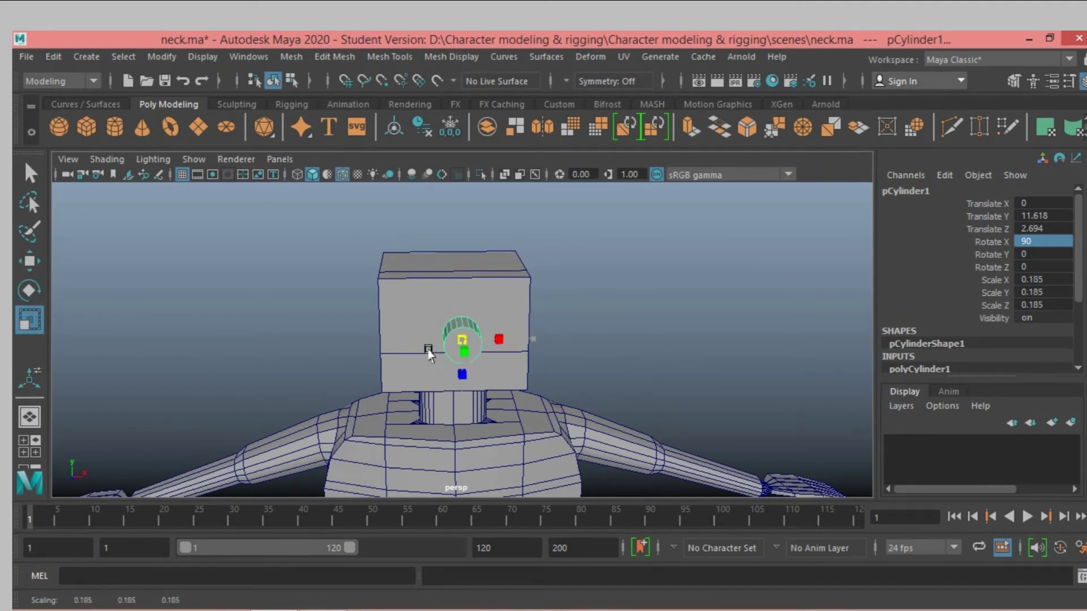
# - Position the cylinder on the head's upper right front at Translate X 0.718, Y 11.872
pyautogui.click(29, 261)
pyautogui.keyDown('alt'); pyautogui.moveTo(633, 295); pyautogui.dragTo(601, 294); pyautogui.keyUp('alt')
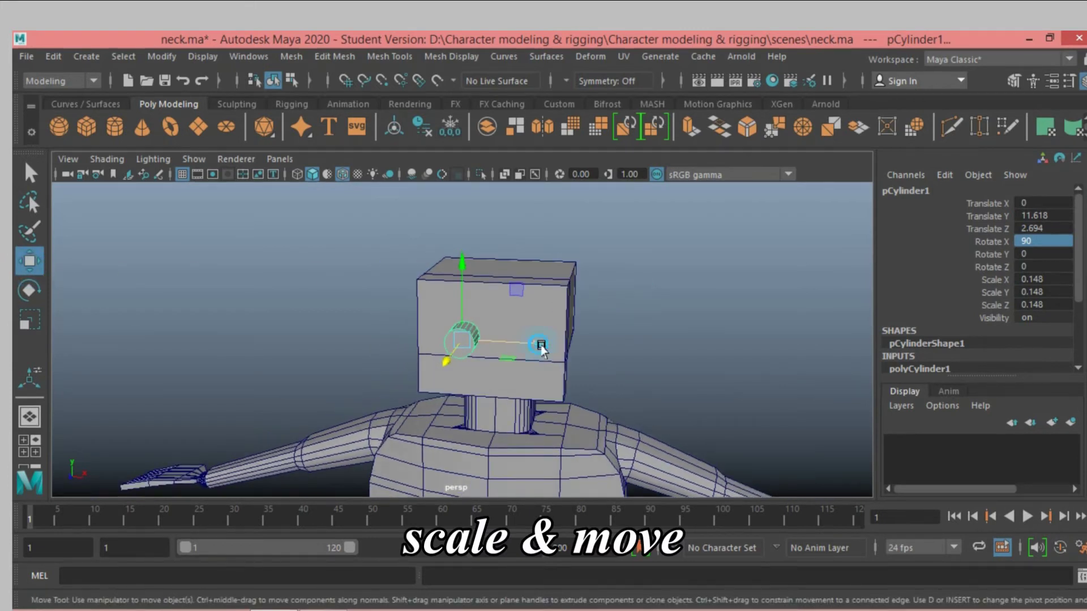
pyautogui.moveTo(538, 342); pyautogui.dragTo(603, 361)
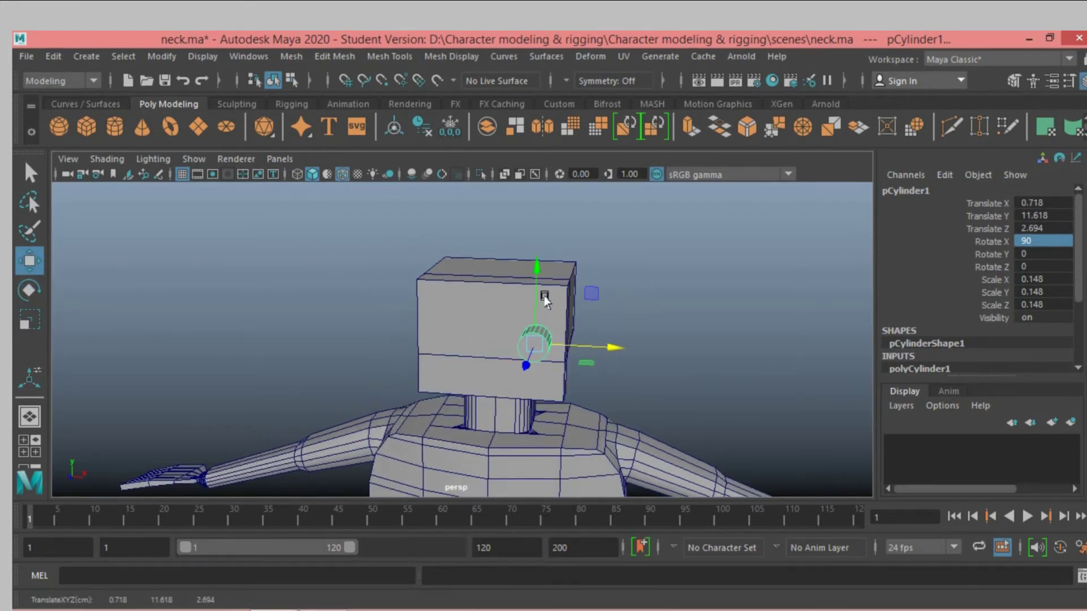
pyautogui.moveTo(540, 296); pyautogui.dragTo(529, 243)
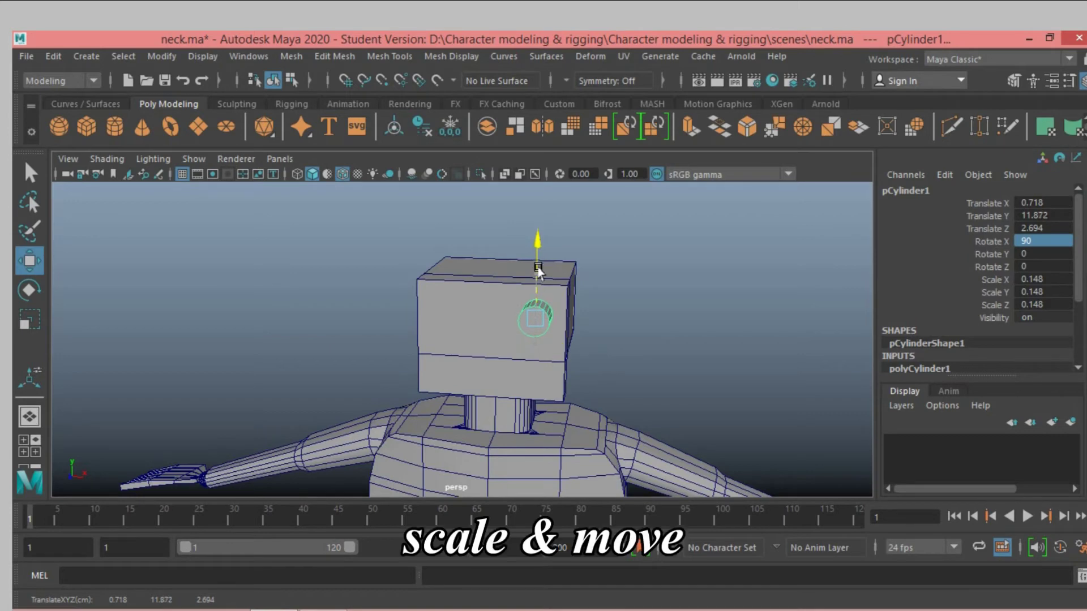
pyautogui.moveTo(619, 272)
pyautogui.keyDown('alt'); pyautogui.mouseDown()
pyautogui.moveTo(669, 289)
pyautogui.moveTo(547, 291)
pyautogui.mouseUp(); pyautogui.keyUp('alt')
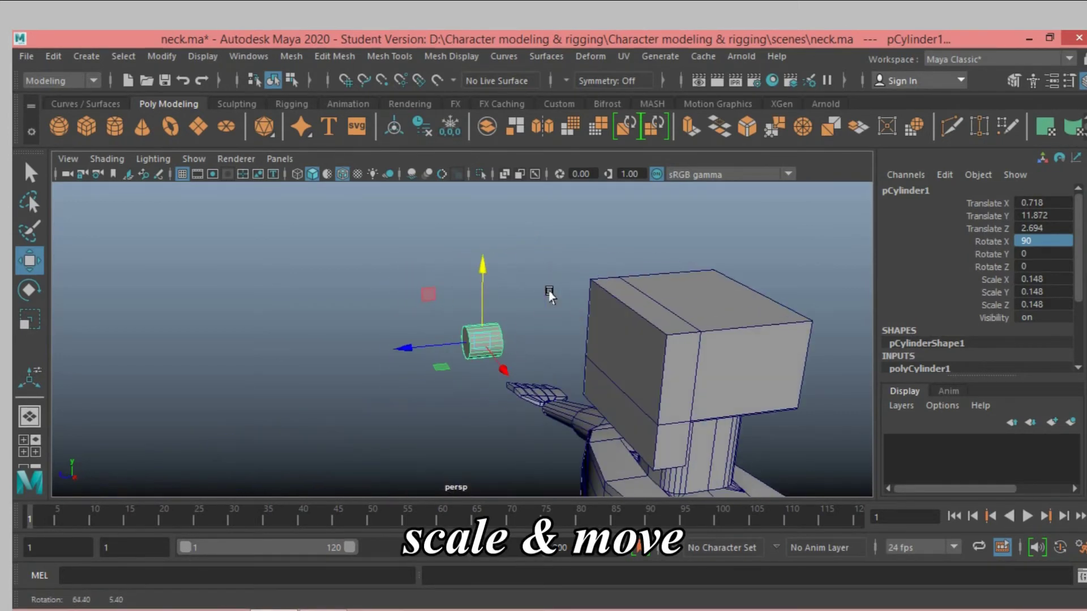
# - In the side view, pull the eye cylinder back into the head and lower it slightly
pyautogui.press('space')
pyautogui.press('space')
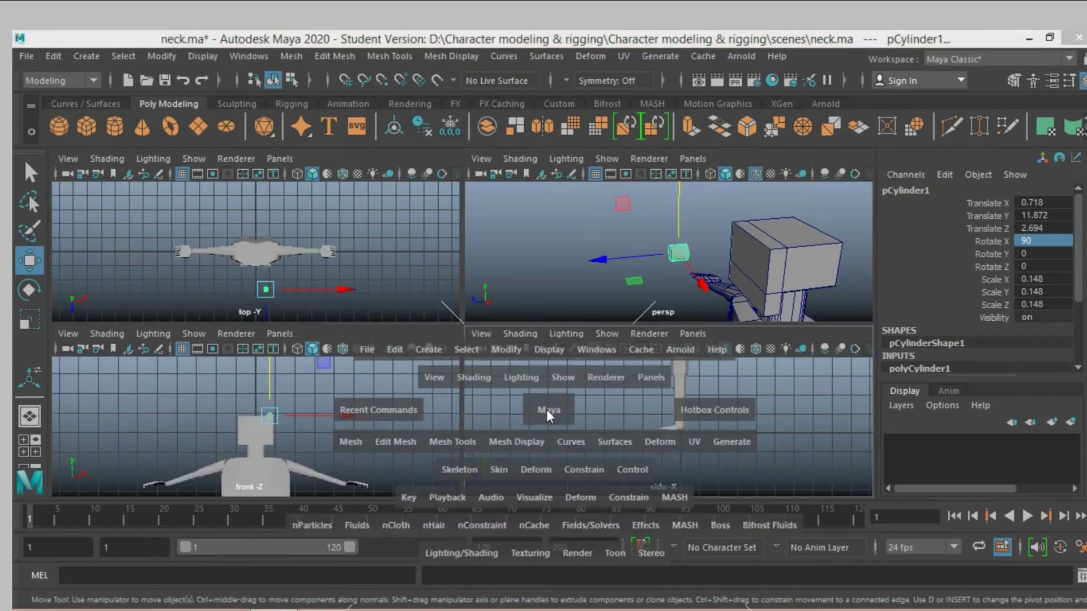
pyautogui.press('f')
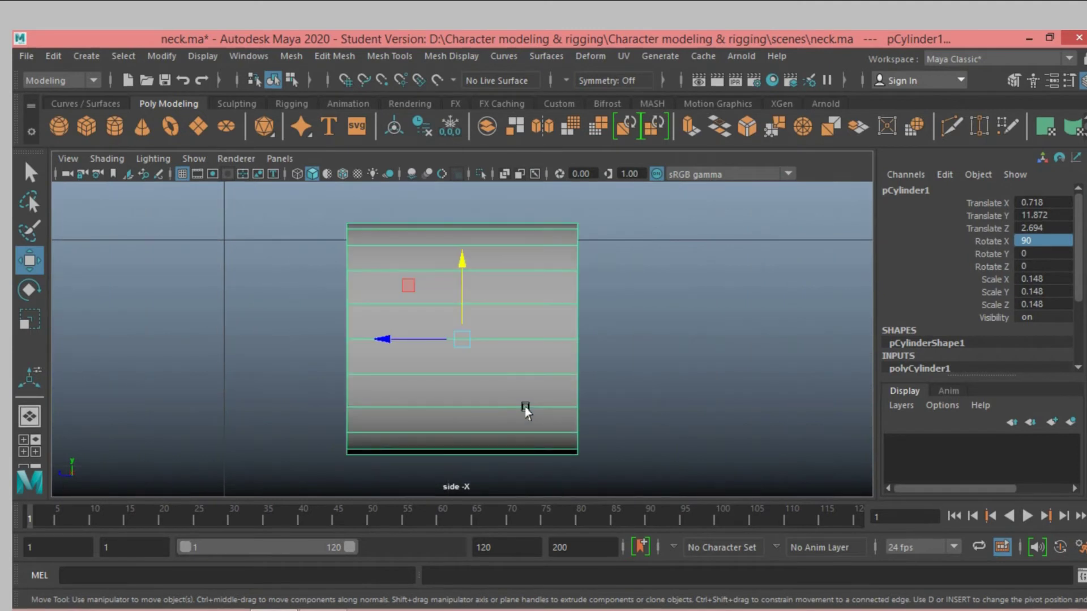
pyautogui.scroll(-5, 524, 408)
pyautogui.moveTo(389, 335); pyautogui.dragTo(471, 373)
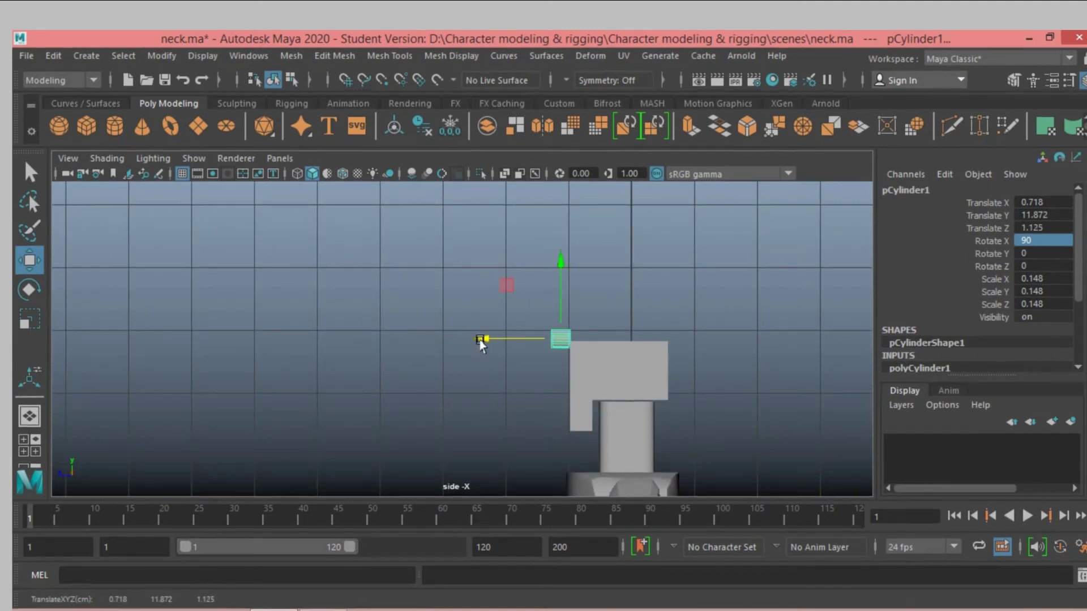
pyautogui.moveTo(550, 262); pyautogui.dragTo(547, 285)
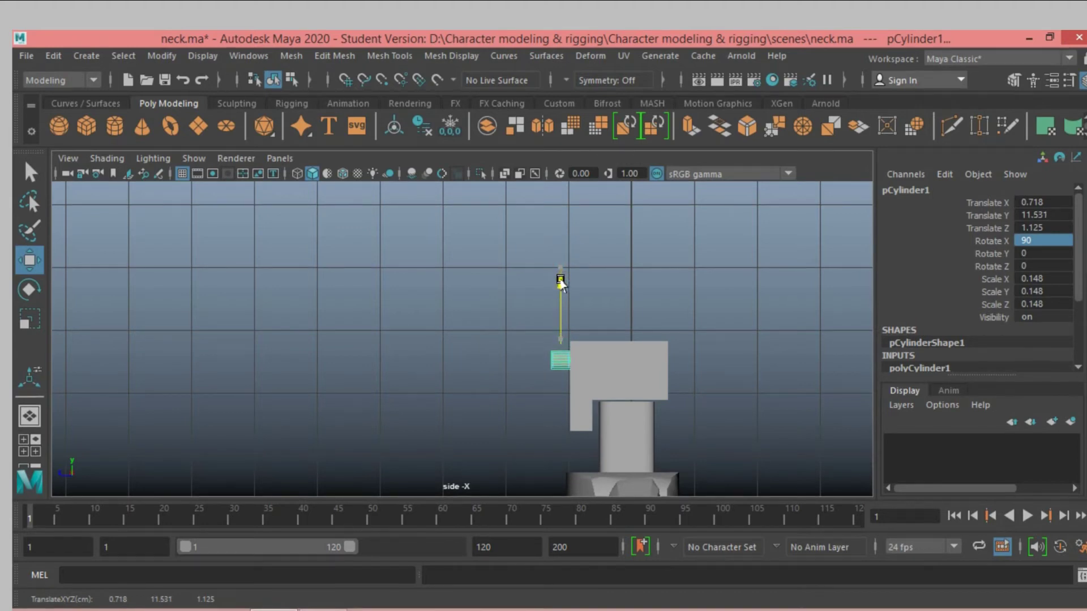
# - In perspective, nudge the eye toward centre and down to X 0.539, Y 11.503, Z 1.125
pyautogui.press('space')
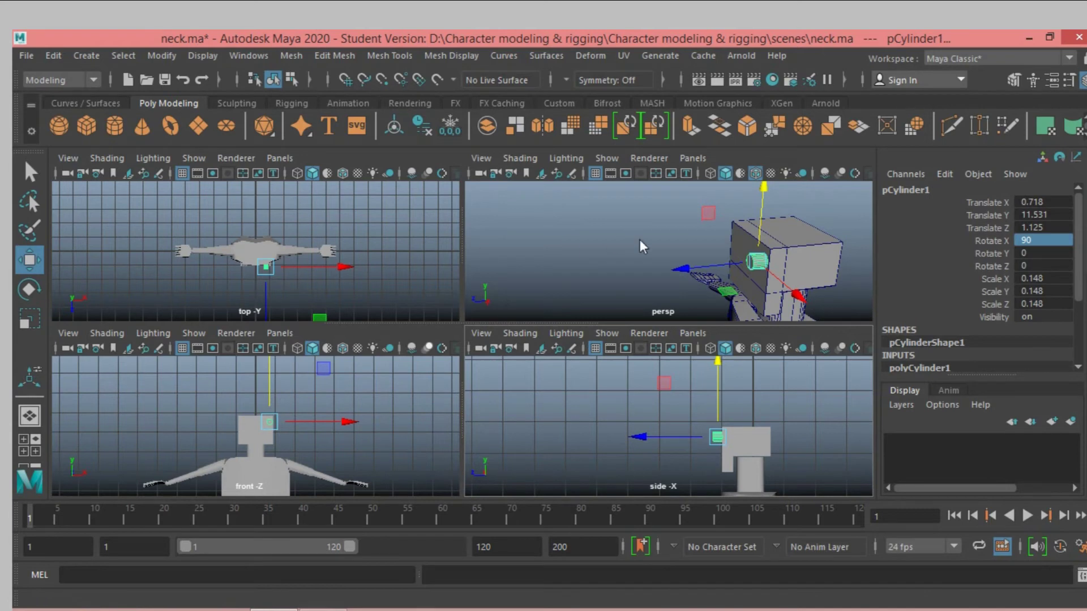
pyautogui.press('space')
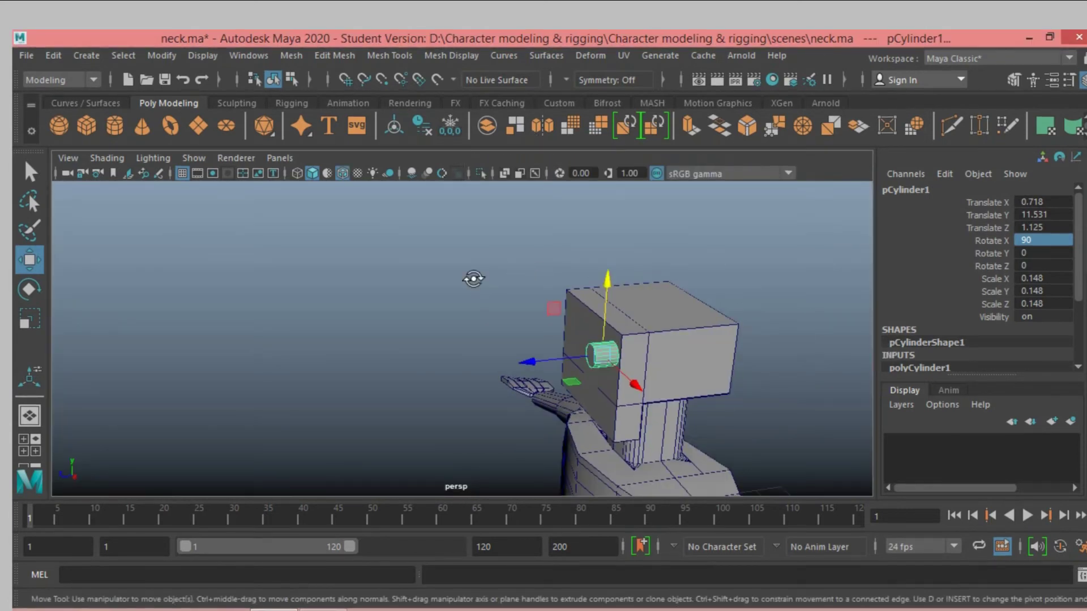
pyautogui.moveTo(473, 278)
pyautogui.keyDown('alt'); pyautogui.mouseDown()
pyautogui.moveTo(443, 284)
pyautogui.moveTo(608, 280)
pyautogui.moveTo(548, 279)
pyautogui.mouseUp(); pyautogui.keyUp('alt')
pyautogui.scroll(2, 633, 284)
pyautogui.scroll(1, 636, 282)
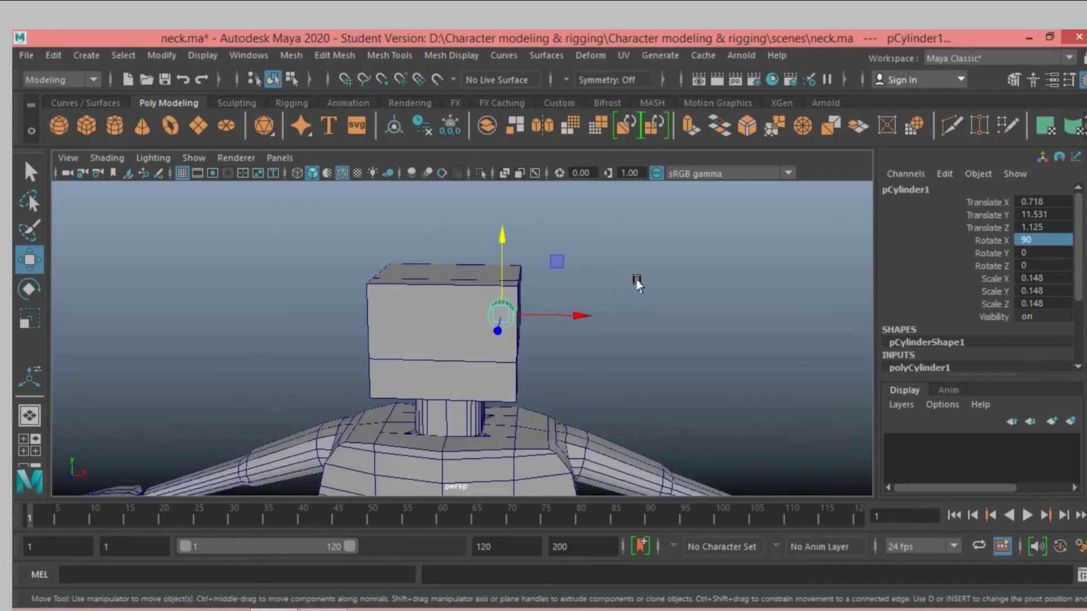
pyautogui.scroll(-2, 639, 284)
pyautogui.moveTo(588, 300); pyautogui.dragTo(571, 305)
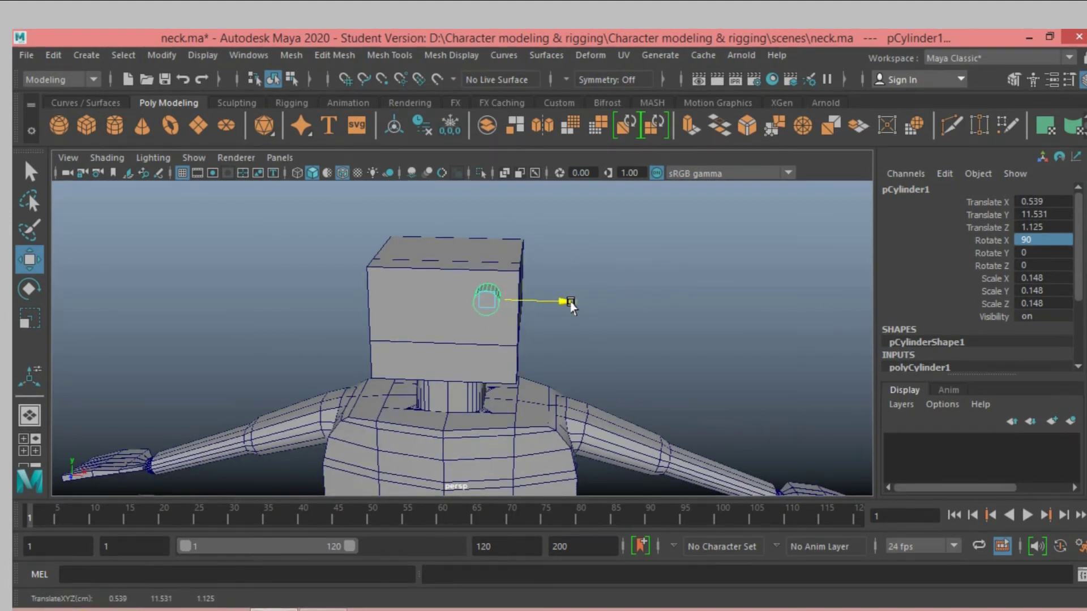
pyautogui.moveTo(485, 232); pyautogui.dragTo(484, 242)
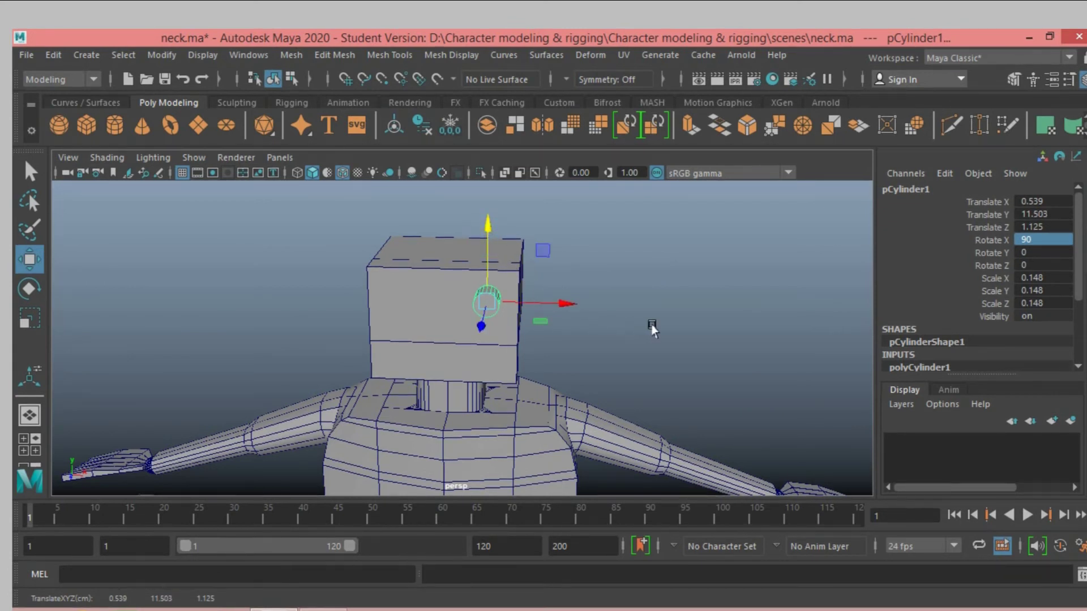
pyautogui.scroll(2, 652, 328)
pyautogui.scroll(2, 652, 328)
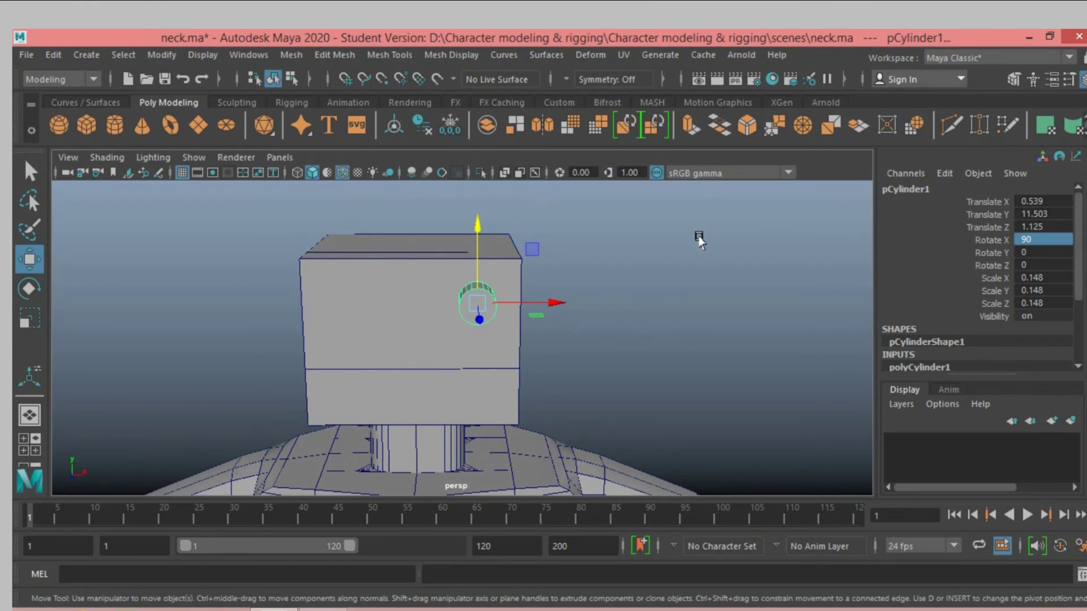
# - Select the cylinder's front end face using multi-component selection
pyautogui.click(1013, 78)
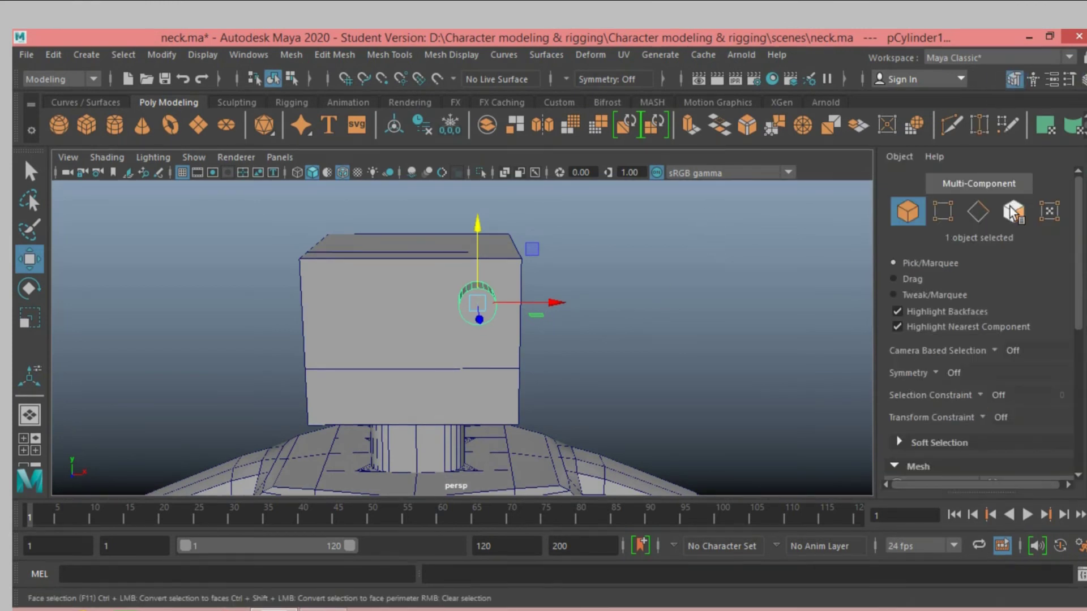
pyautogui.click(1013, 211)
pyautogui.scroll(2, 611, 320)
pyautogui.click(495, 298)
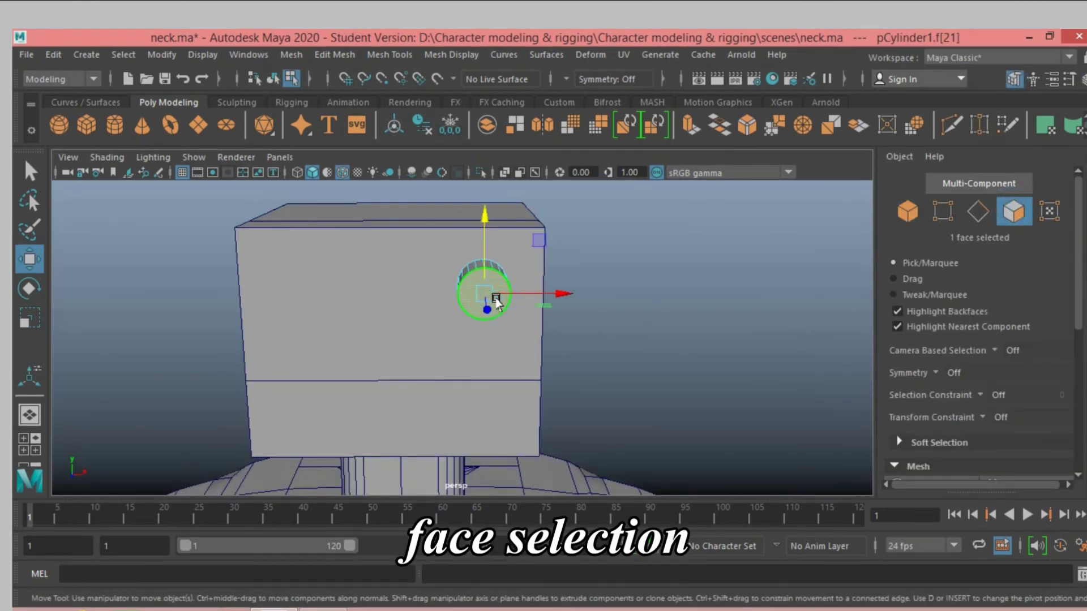
# - Extrude the end face with an inset offset of 0.05
pyautogui.click(689, 122)
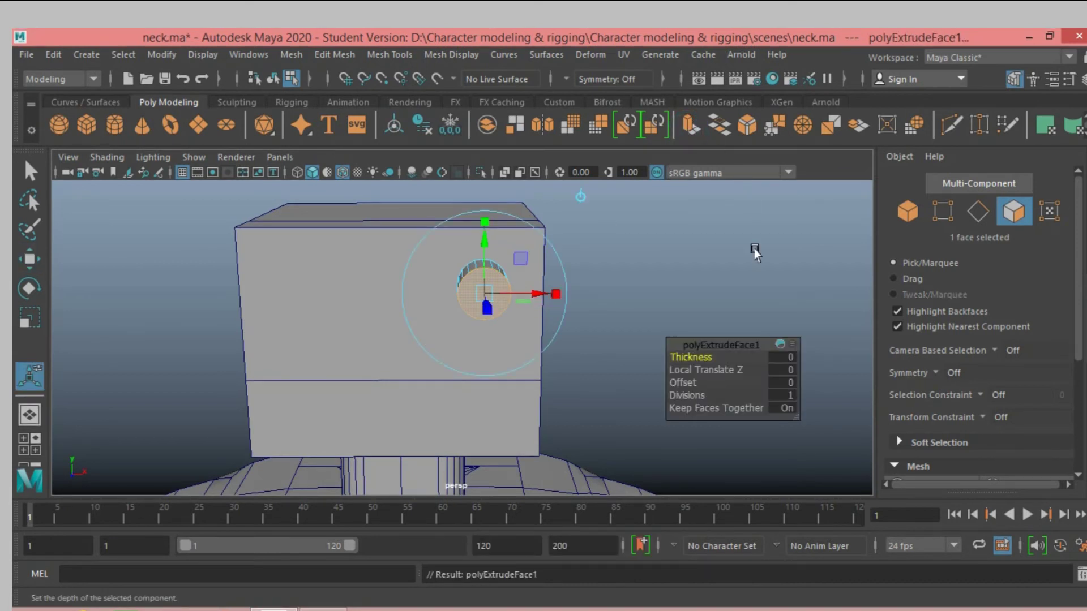
pyautogui.click(790, 385)
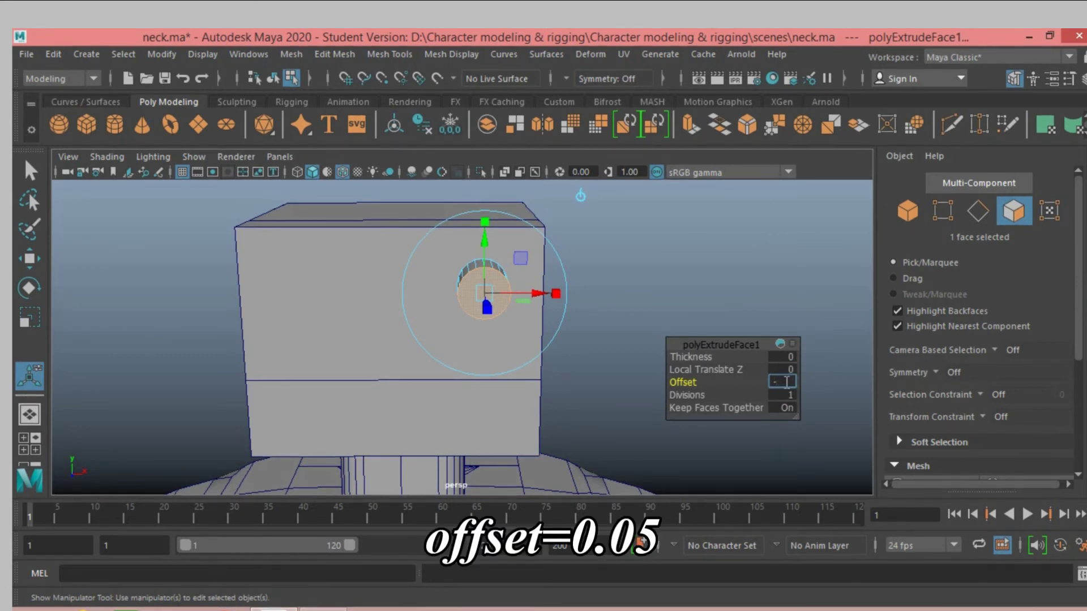
pyautogui.write('.05')
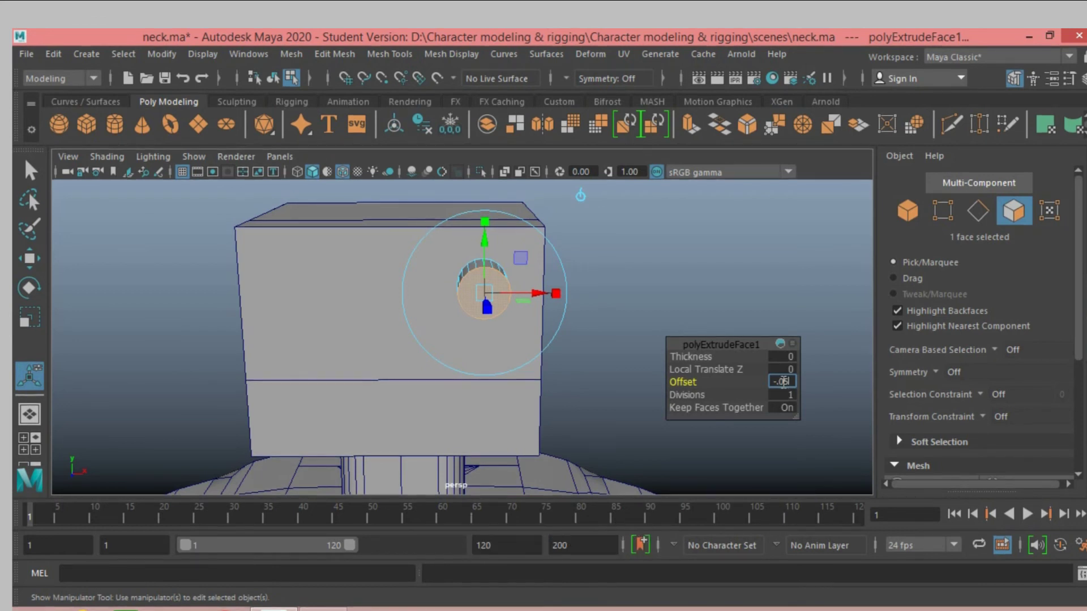
pyautogui.press('Return')
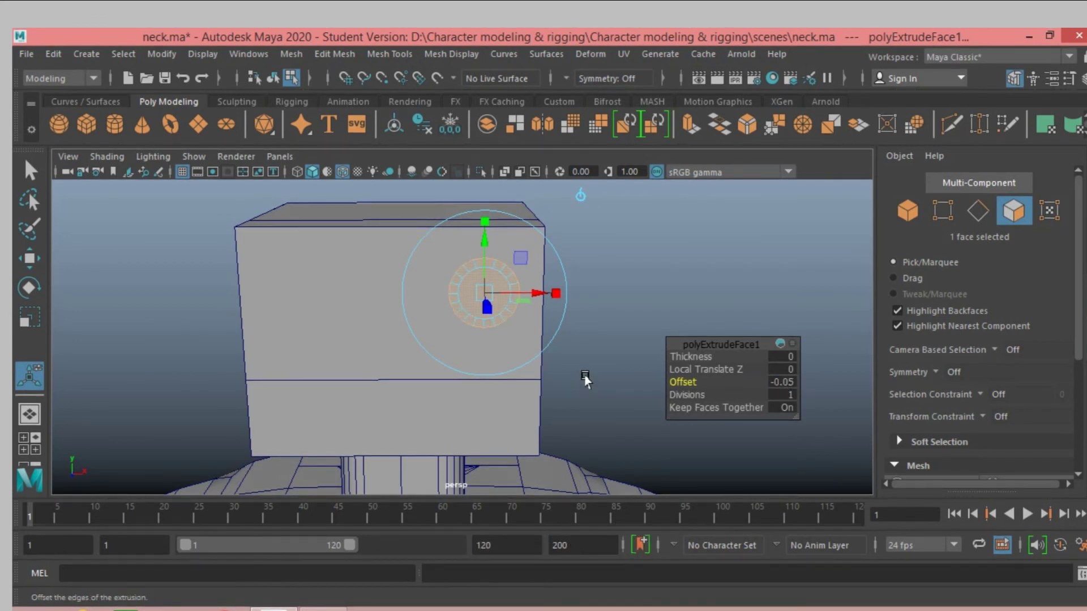
pyautogui.moveTo(599, 368)
pyautogui.keyDown('alt'); pyautogui.mouseDown()
pyautogui.moveTo(552, 365)
pyautogui.moveTo(576, 365)
pyautogui.mouseUp(); pyautogui.keyUp('alt')
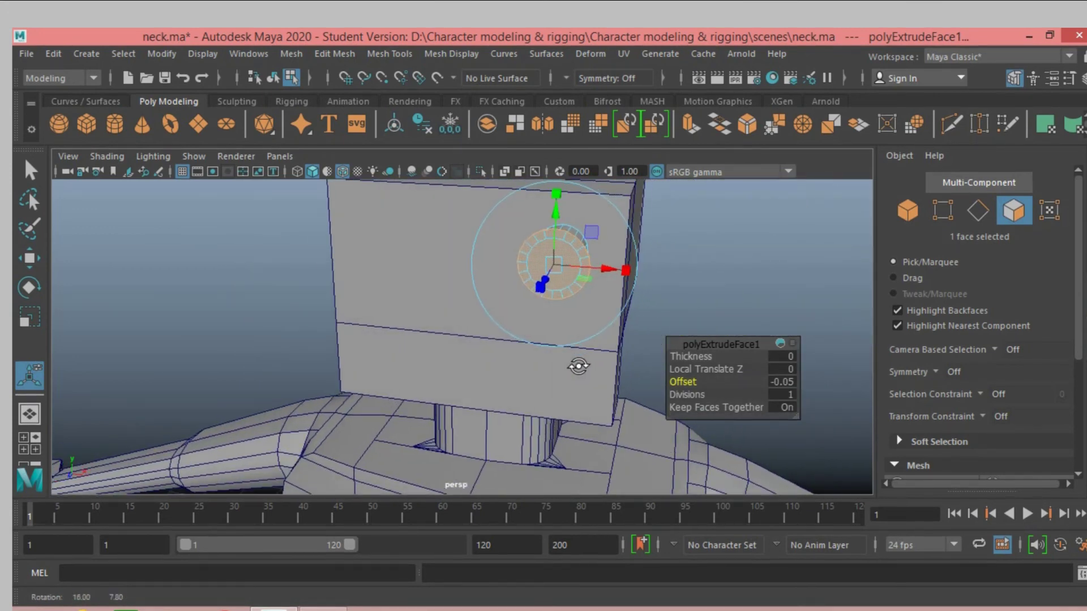
pyautogui.click(777, 387)
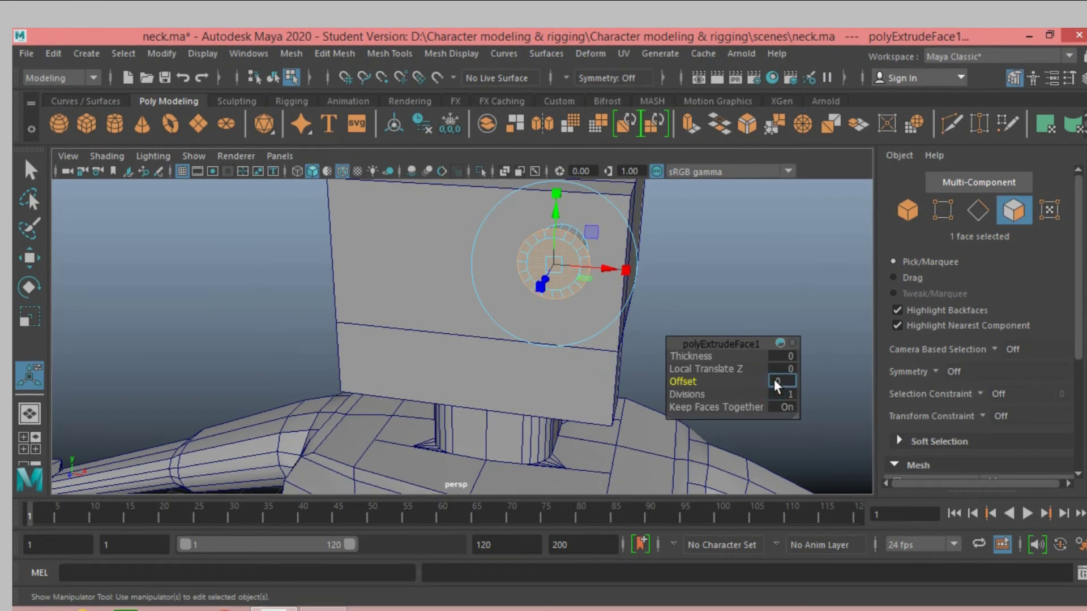
pyautogui.write('.05')
pyautogui.write('0.05')
pyautogui.press('Return')
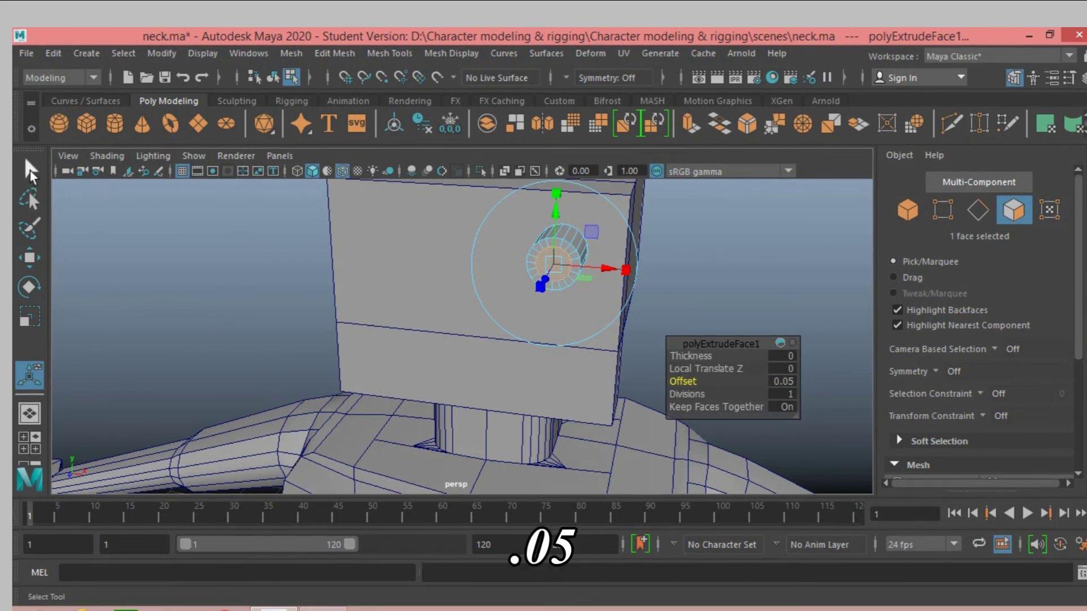
pyautogui.click(31, 173)
# - Extrude the inset face a second time to shape the ring eye
pyautogui.scroll(2, 682, 318)
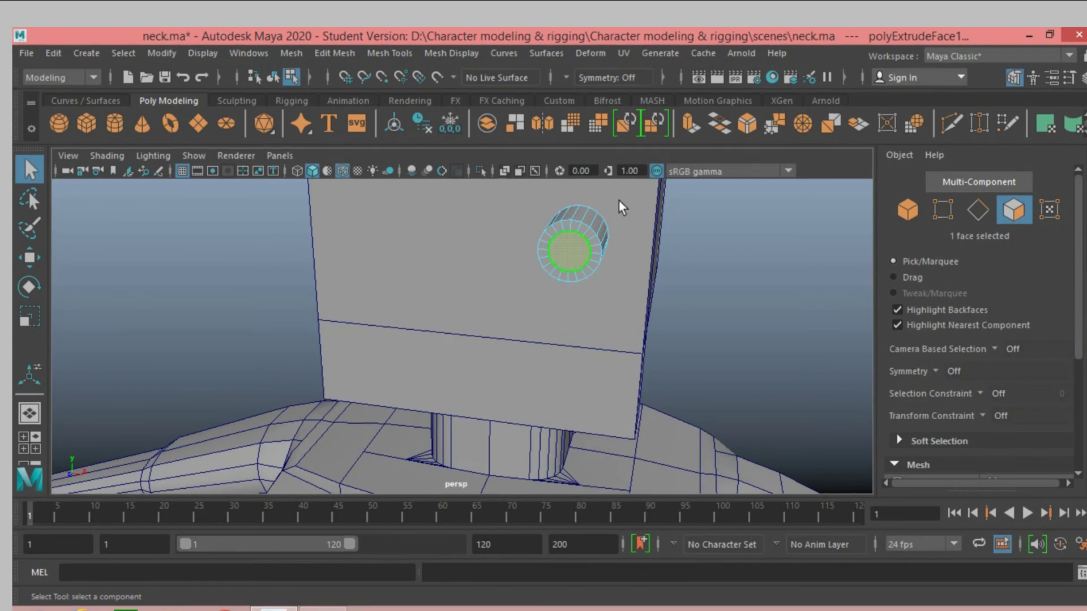
pyautogui.click(688, 128)
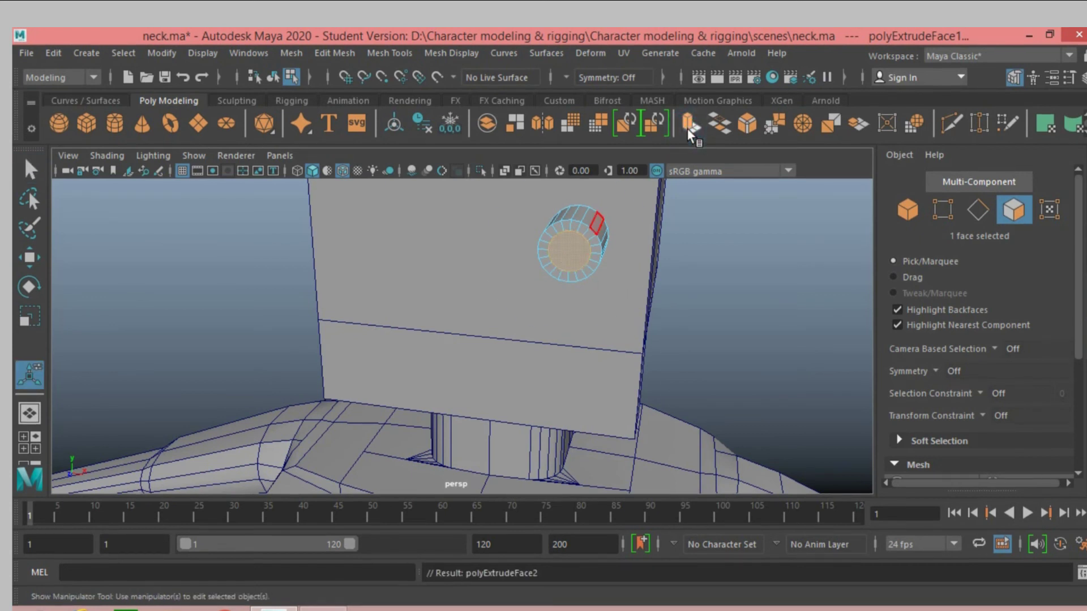
pyautogui.click(27, 261)
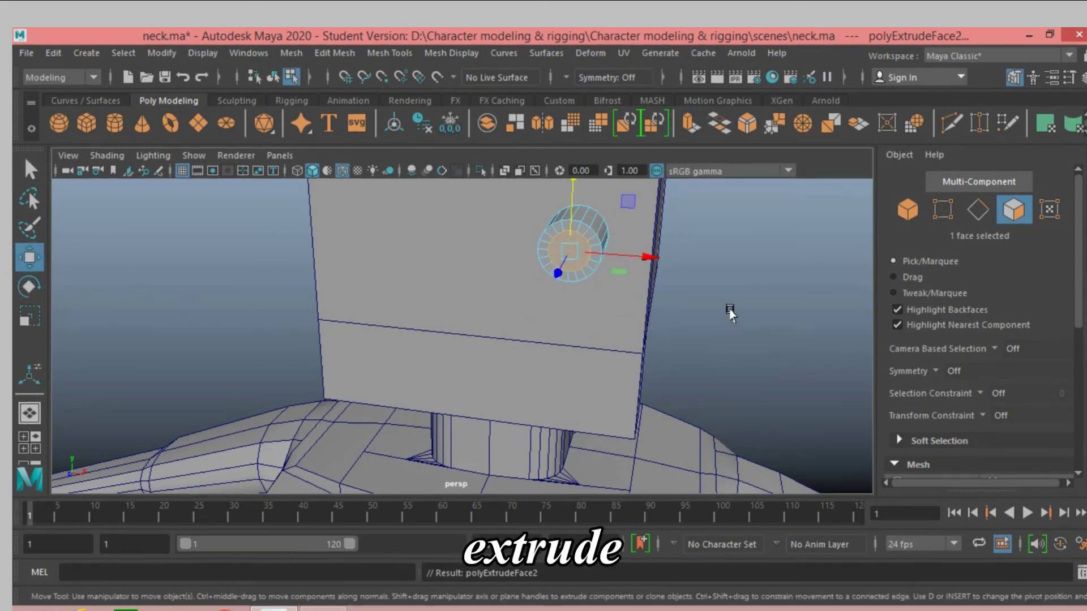
pyautogui.scroll(-1, 730, 313)
pyautogui.moveTo(730, 313)
pyautogui.keyDown('alt'); pyautogui.mouseDown()
pyautogui.moveTo(688, 310)
pyautogui.moveTo(655, 274)
pyautogui.moveTo(619, 293)
pyautogui.mouseUp(); pyautogui.keyUp('alt')
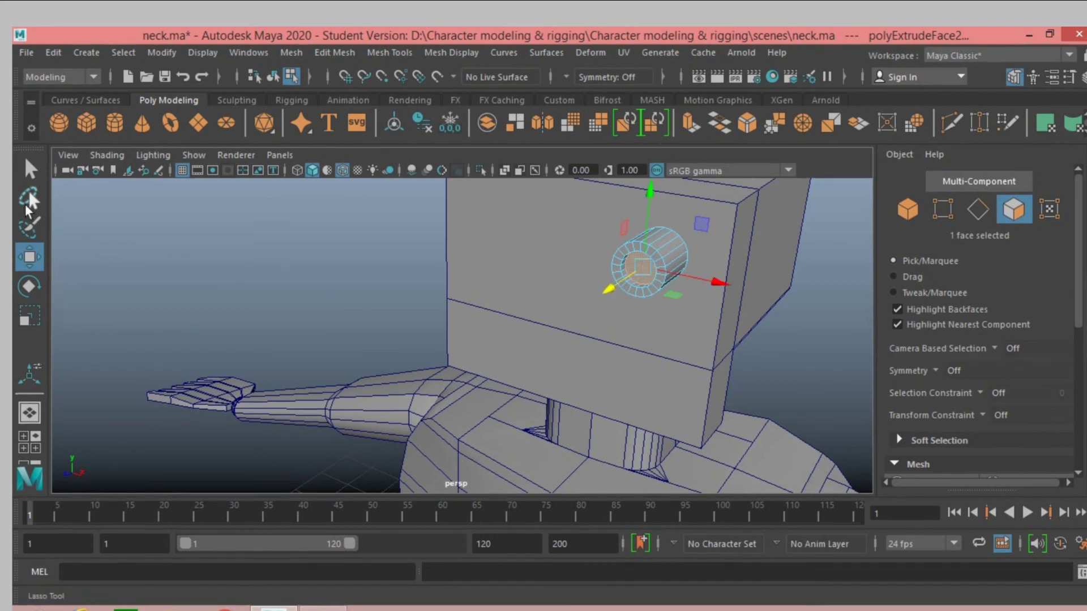
# - Select the whole ring cylinder and move it into place as the right eye
pyautogui.click(30, 169)
pyautogui.click(904, 210)
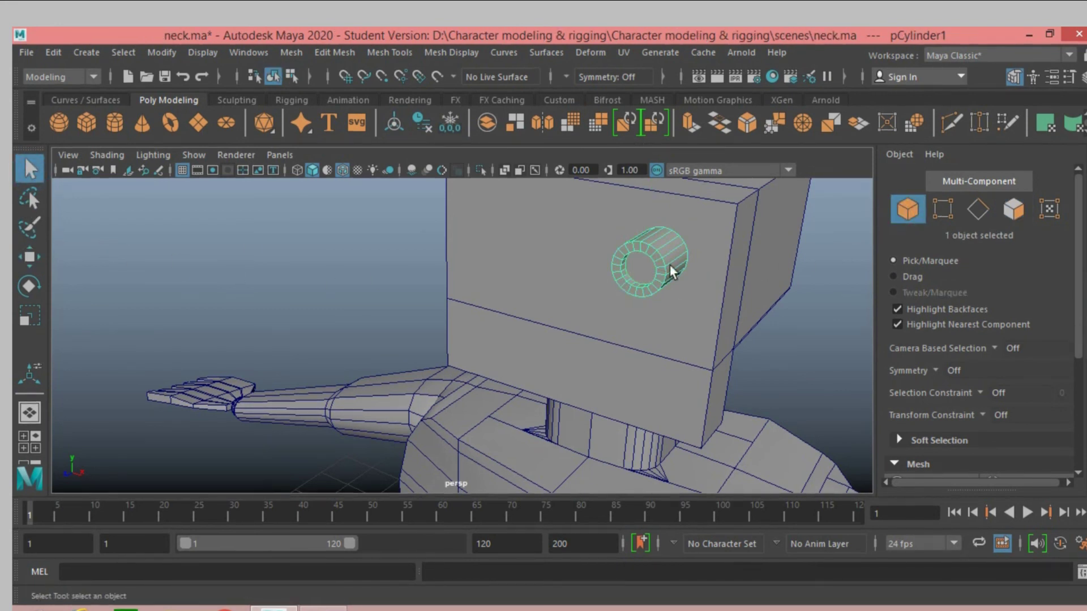
pyautogui.click(30, 257)
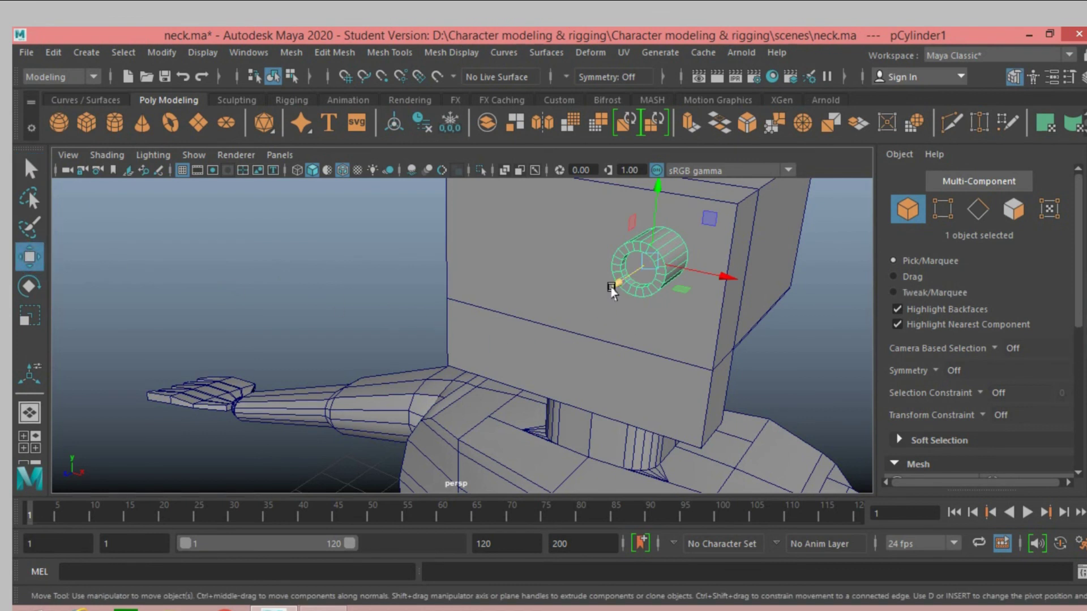
pyautogui.moveTo(612, 289); pyautogui.dragTo(624, 288)
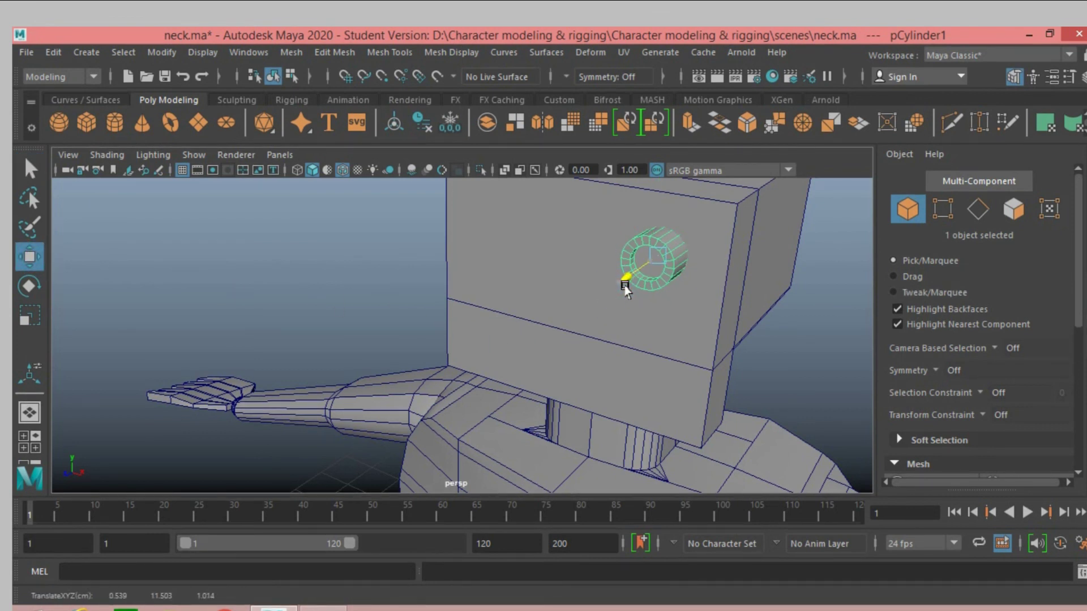
pyautogui.keyDown('alt'); pyautogui.moveTo(333, 320); pyautogui.dragTo(274, 324); pyautogui.keyUp('alt')
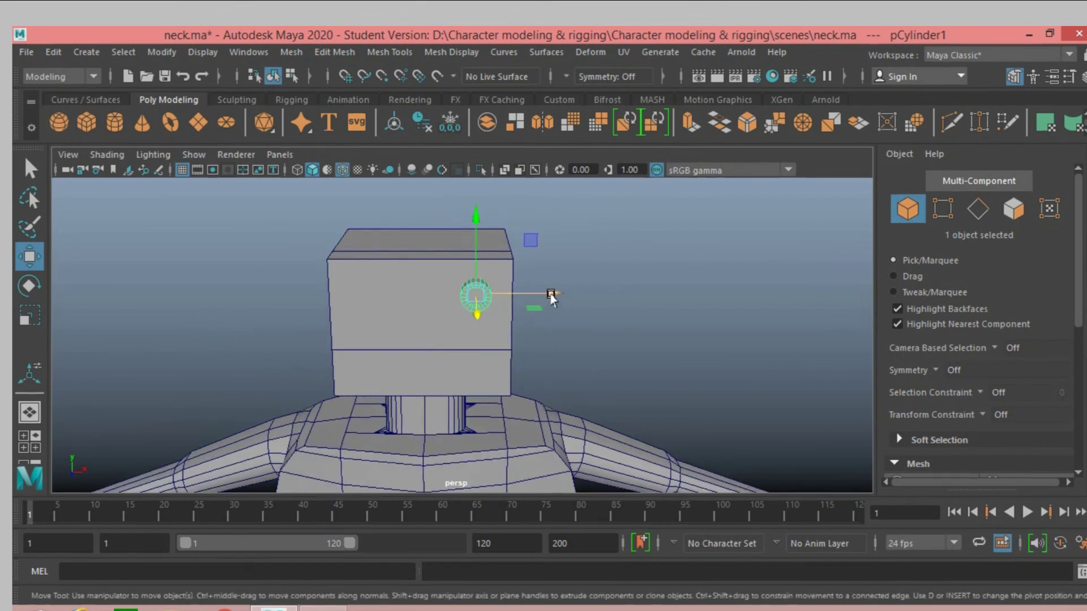
pyautogui.moveTo(548, 293); pyautogui.dragTo(549, 297)
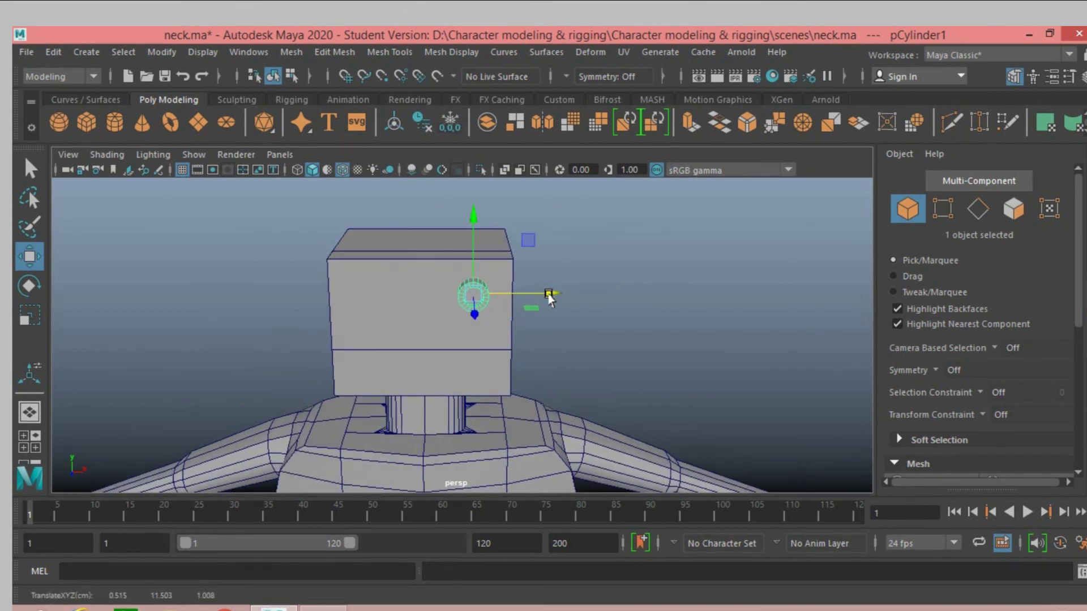
# - Duplicate the eye as pCylinder2 and place it on the head's left side
pyautogui.hotkey('ctrl', 'd')
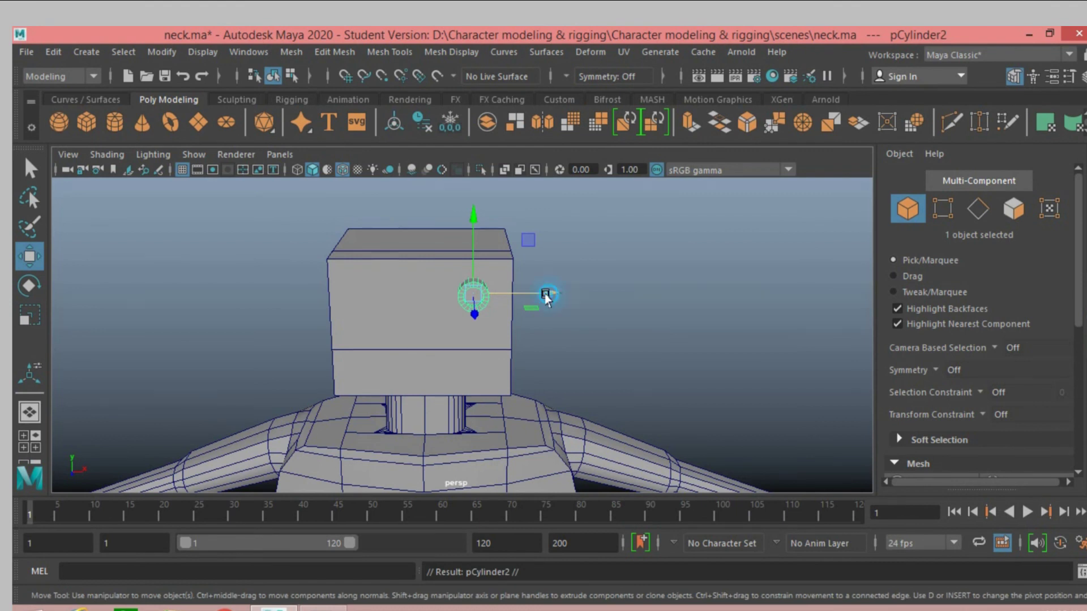
pyautogui.moveTo(546, 296); pyautogui.dragTo(443, 321)
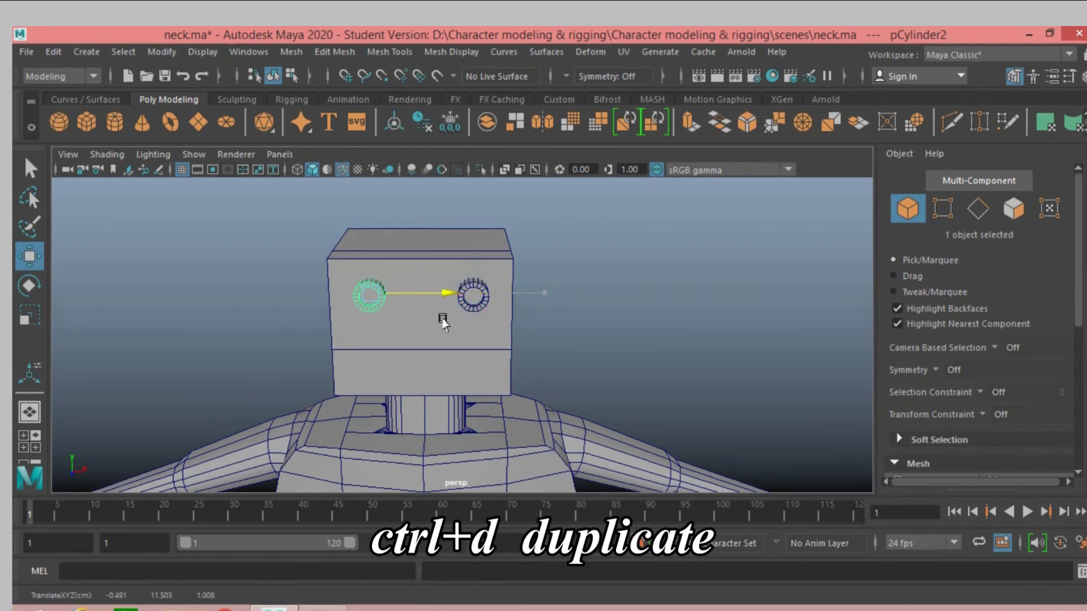
pyautogui.moveTo(443, 322); pyautogui.dragTo(443, 322)
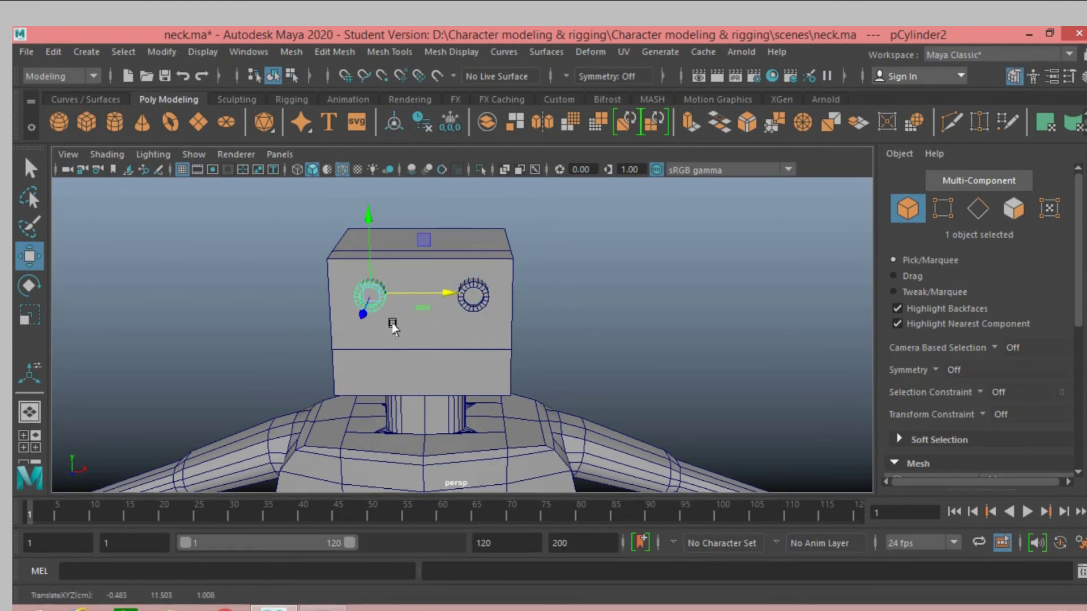
pyautogui.moveTo(252, 231); pyautogui.dragTo(618, 340)
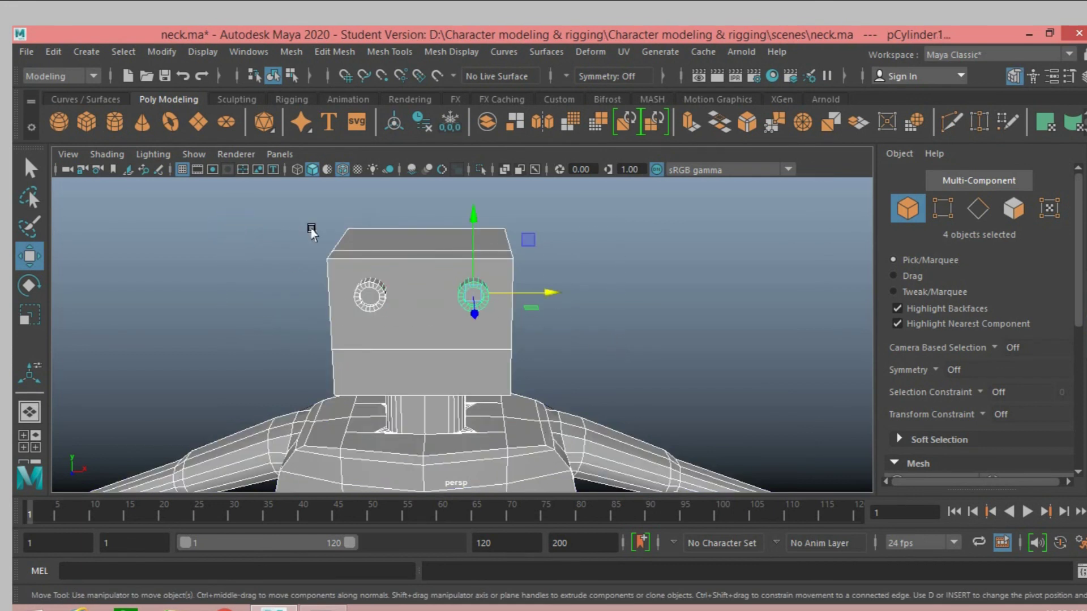
pyautogui.click(218, 198)
pyautogui.keyDown('alt'); pyautogui.moveTo(599, 315); pyautogui.dragTo(600, 301); pyautogui.keyUp('alt')
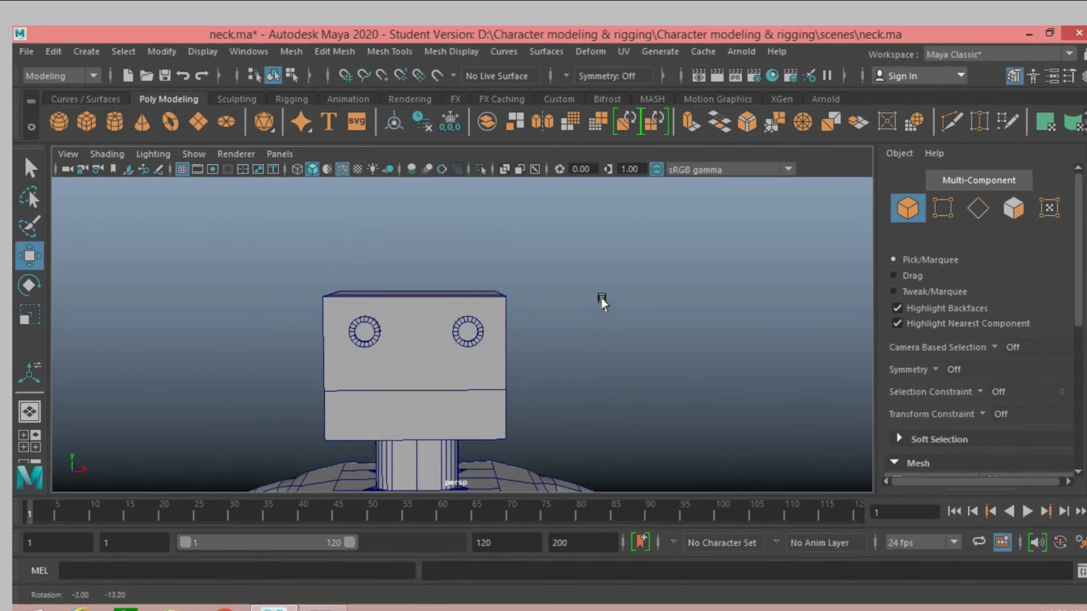
# - Select the head and both eyes, delete their history, and open Mesh for Combine
pyautogui.moveTo(268, 250); pyautogui.dragTo(546, 358)
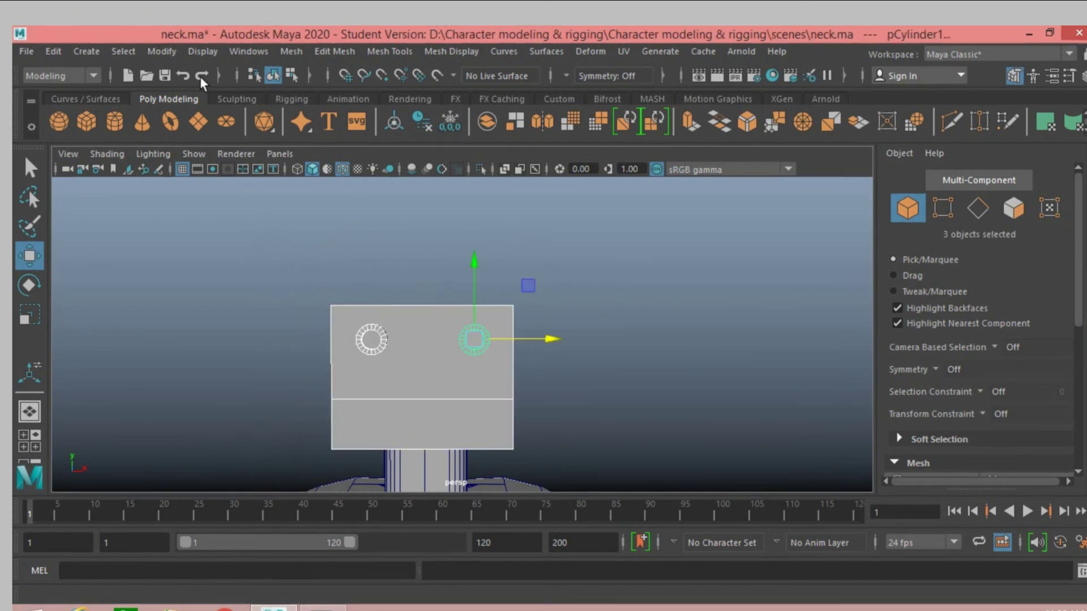
pyautogui.click(53, 50)
pyautogui.moveTo(99, 239)
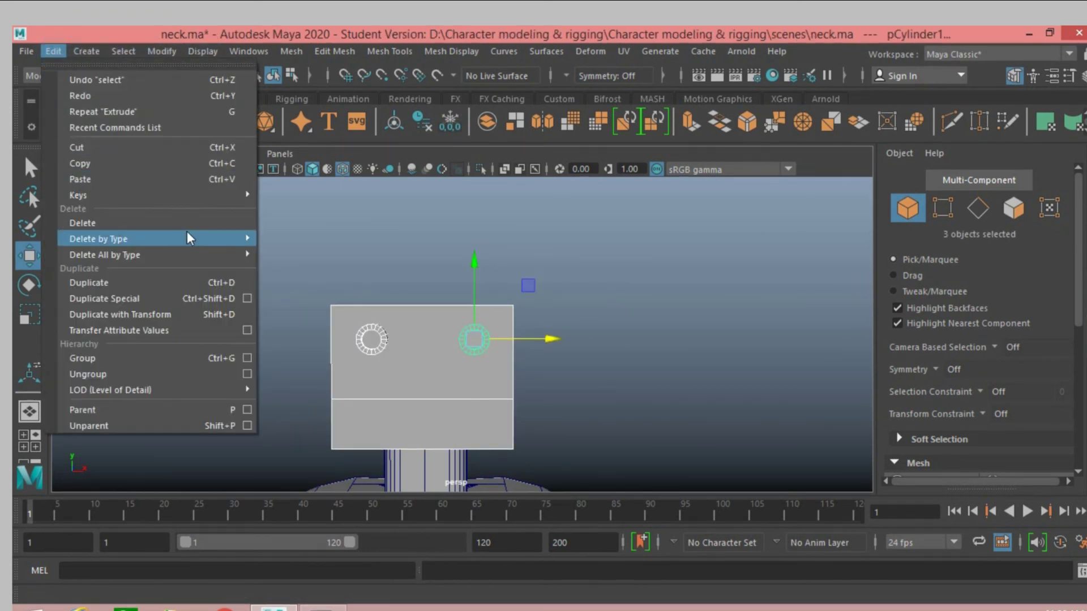
pyautogui.click(287, 237)
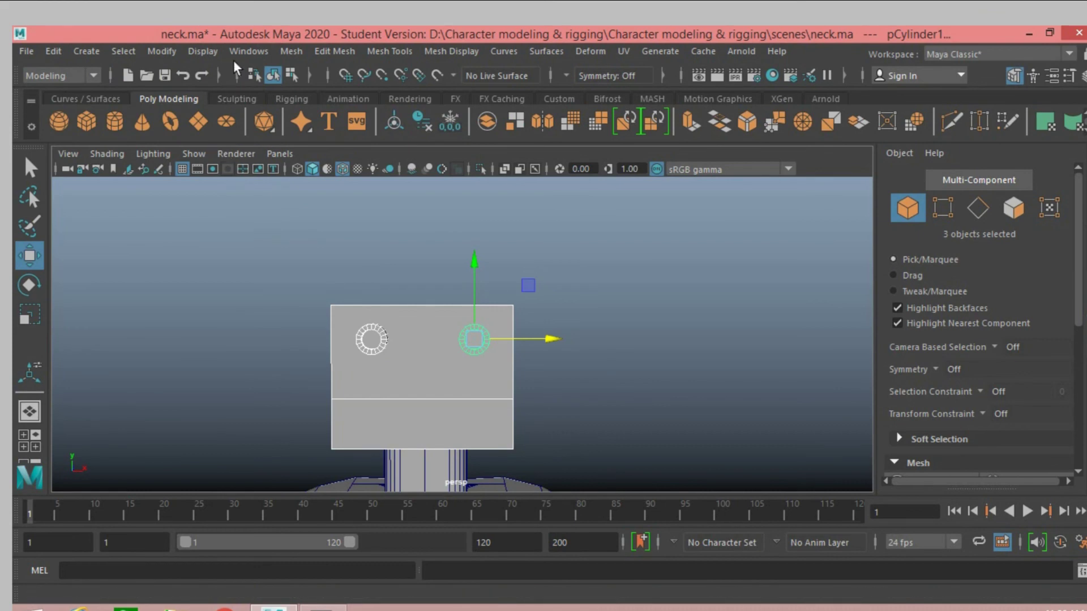
pyautogui.click(285, 50)
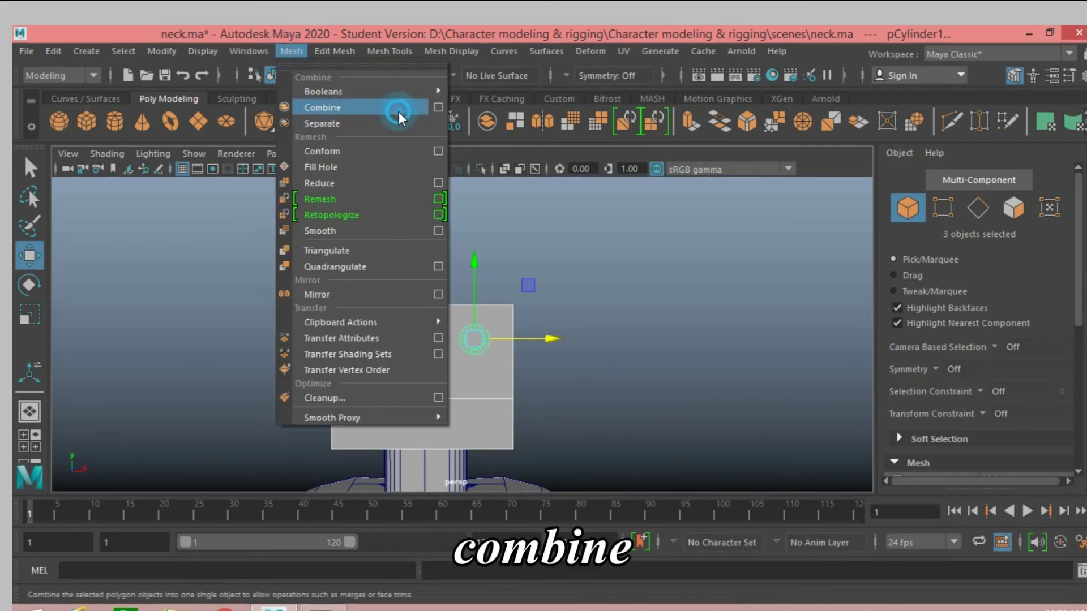